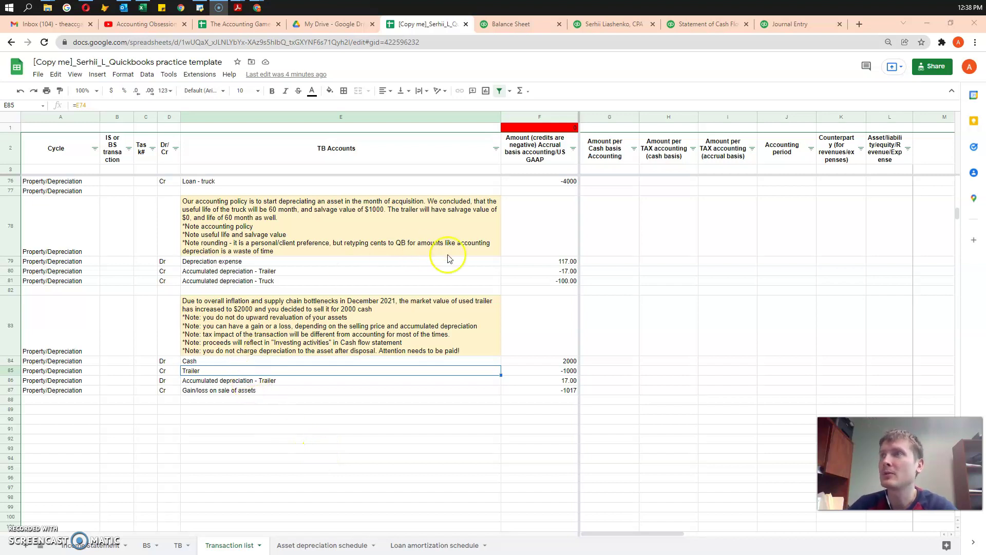
In the spreadsheet, review the trailer's cost in F74, depreciation formula in F80, and sale note in E83
{"action": "scroll", "coordinate": [446, 262], "scroll_direction": "up", "scroll_amount": 3}
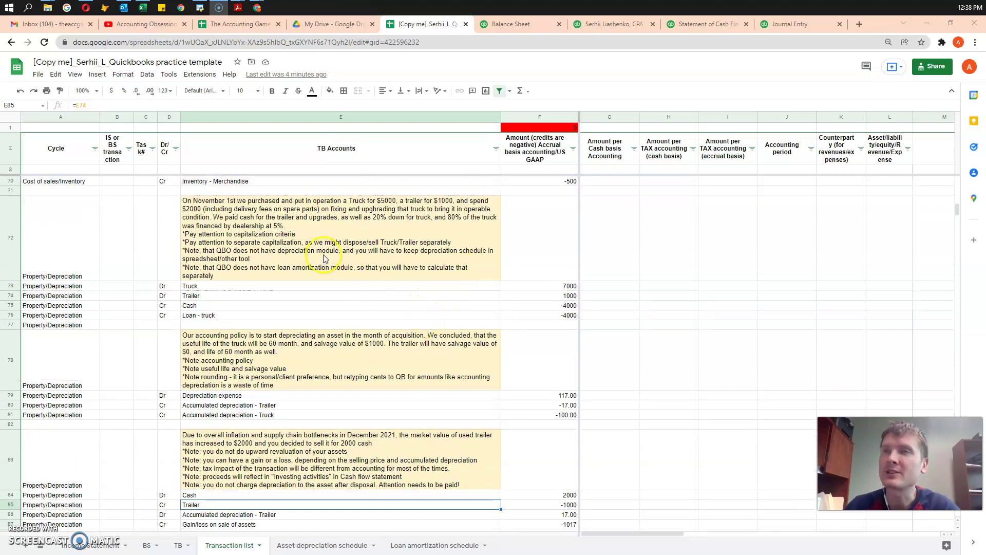
{"action": "left_click", "coordinate": [562, 297]}
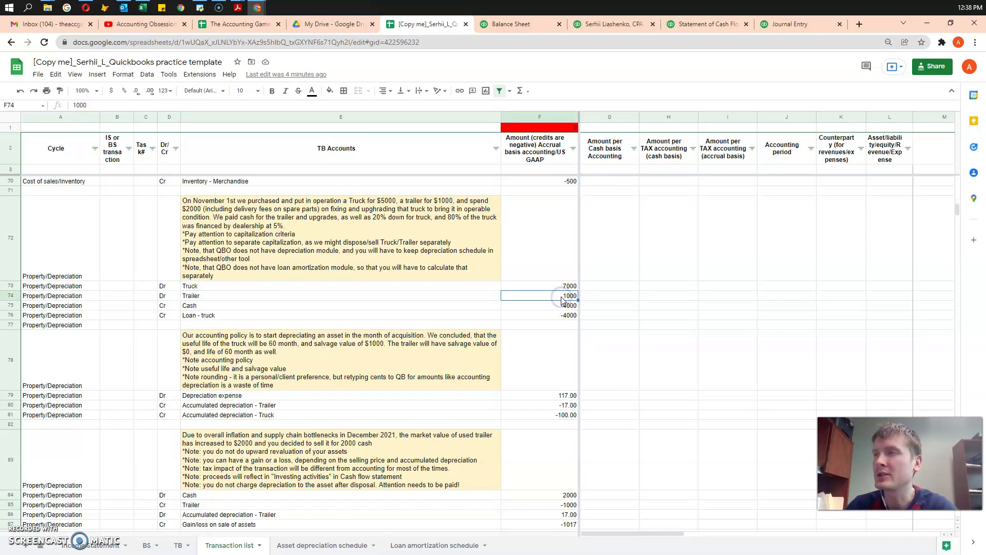
{"action": "scroll", "coordinate": [375, 375], "scroll_direction": "down", "scroll_amount": 1}
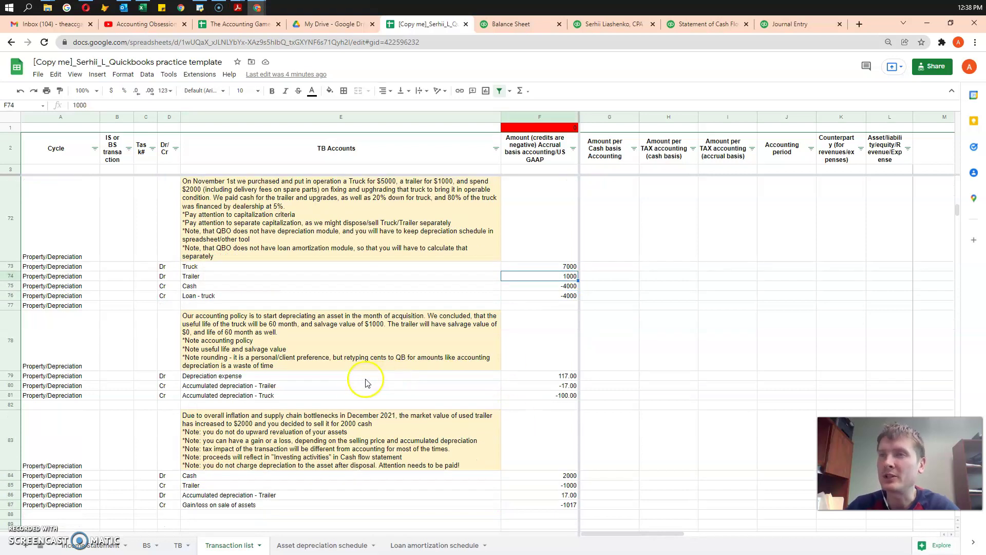
{"action": "left_click", "coordinate": [552, 387]}
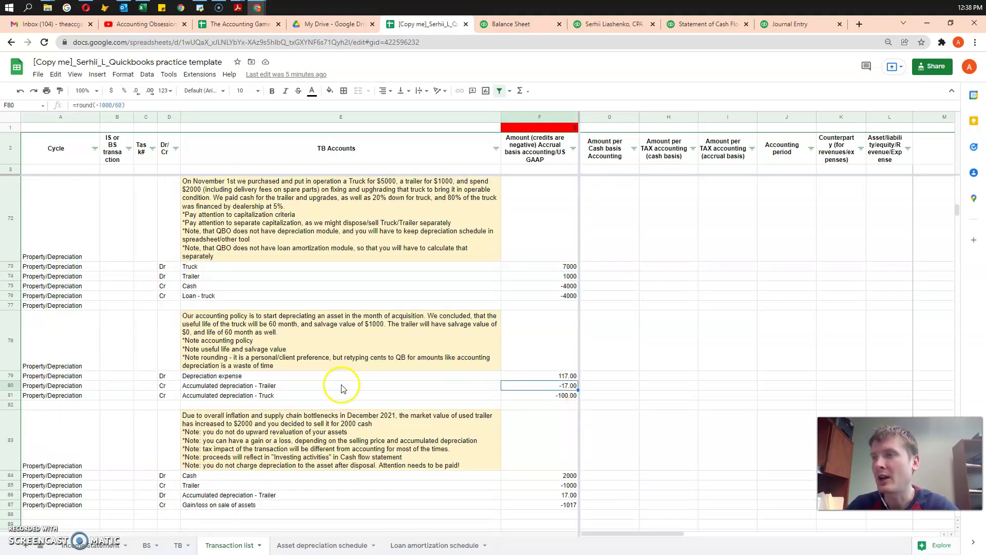
{"action": "scroll", "coordinate": [334, 388], "scroll_direction": "down", "scroll_amount": 2}
{"action": "left_click", "coordinate": [319, 316]}
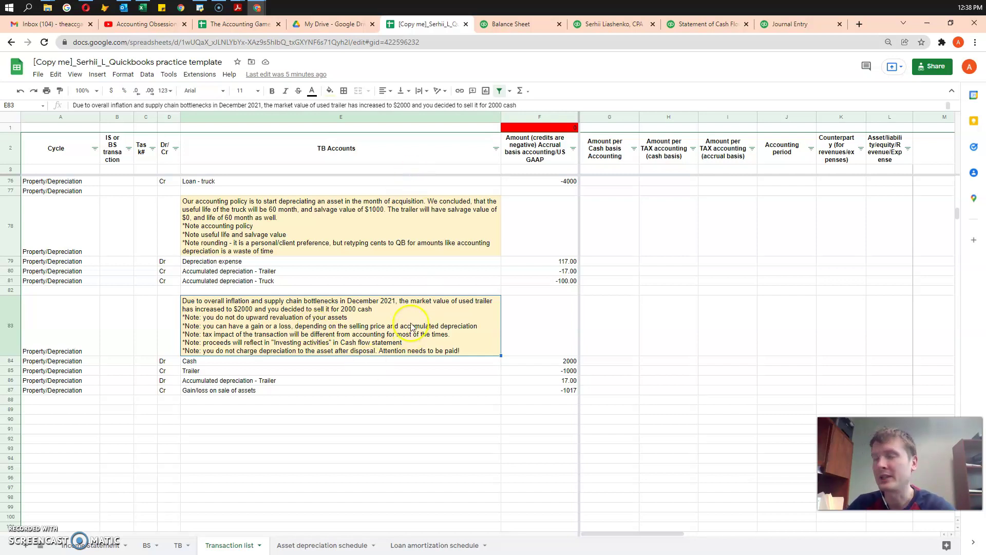
Glance at the Balance Sheet, then check the template's 2000 cash proceeds and -1017 gain/loss lines
{"action": "left_click", "coordinate": [516, 29]}
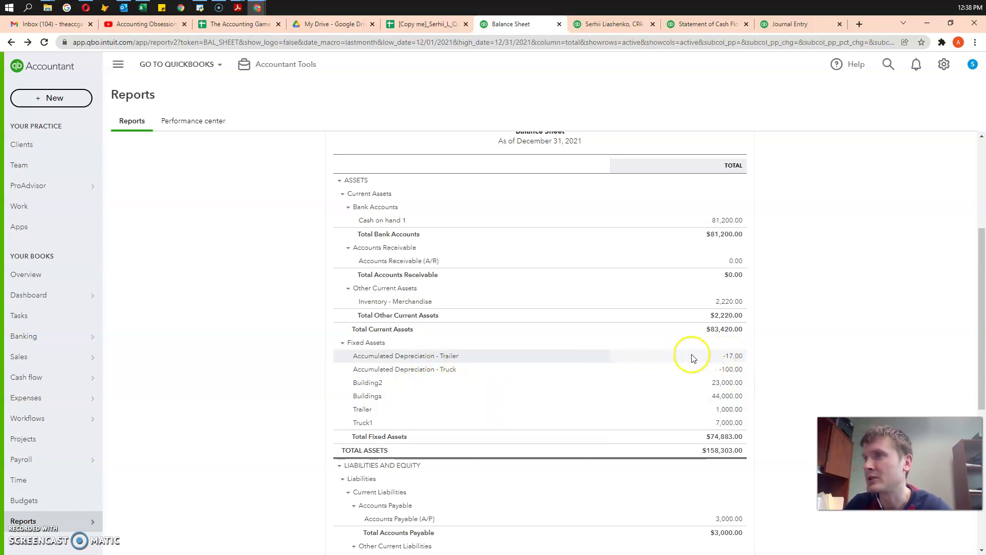
{"action": "left_click", "coordinate": [413, 24]}
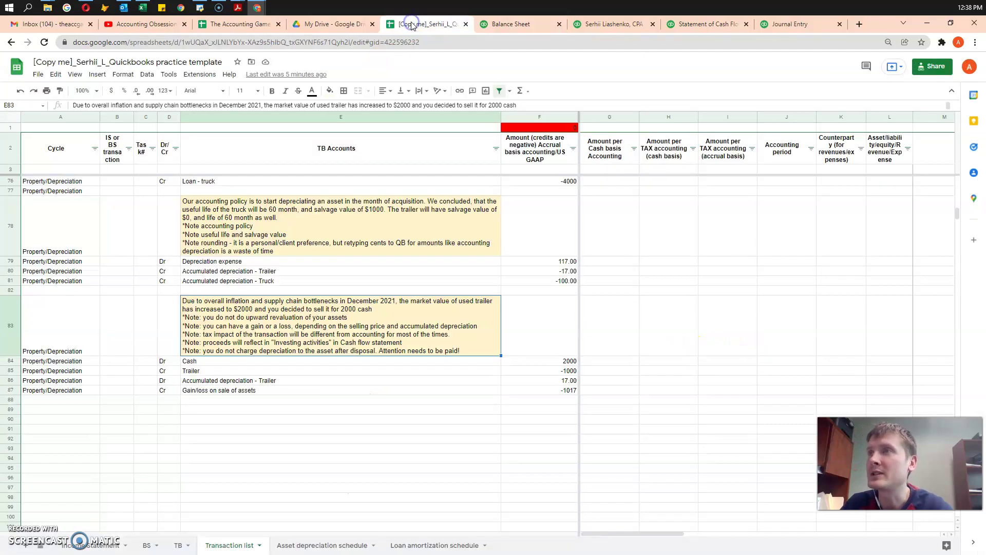
{"action": "left_click", "coordinate": [567, 361]}
{"action": "left_click_drag", "start_coordinate": [188, 363], "coordinate": [546, 368]}
{"action": "left_click", "coordinate": [546, 361]}
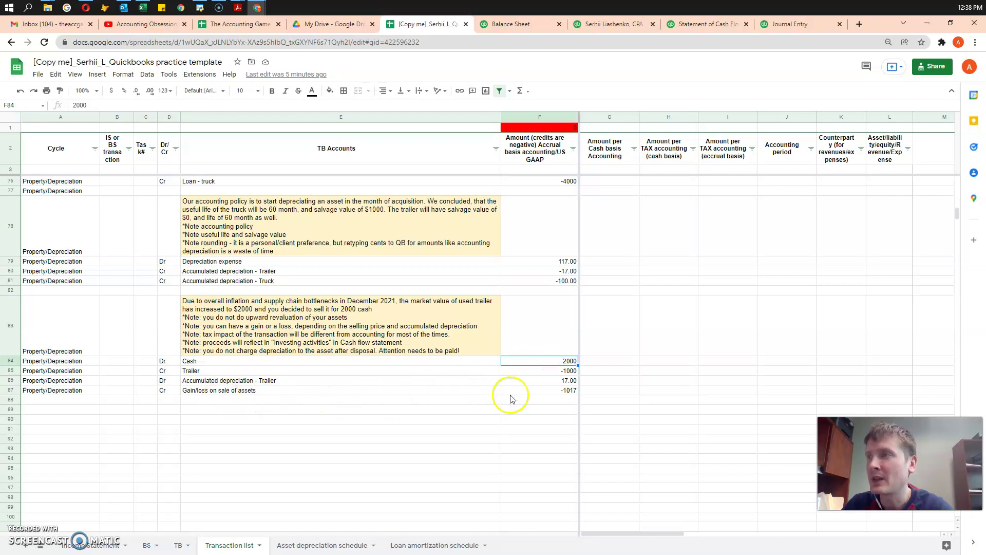
{"action": "left_click", "coordinate": [542, 394]}
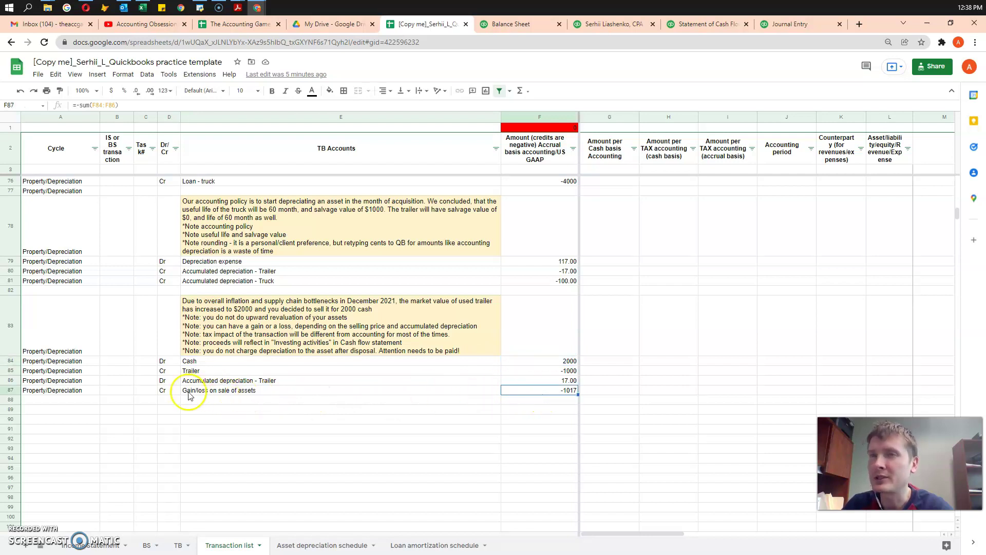
{"action": "left_click_drag", "start_coordinate": [162, 392], "coordinate": [532, 389]}
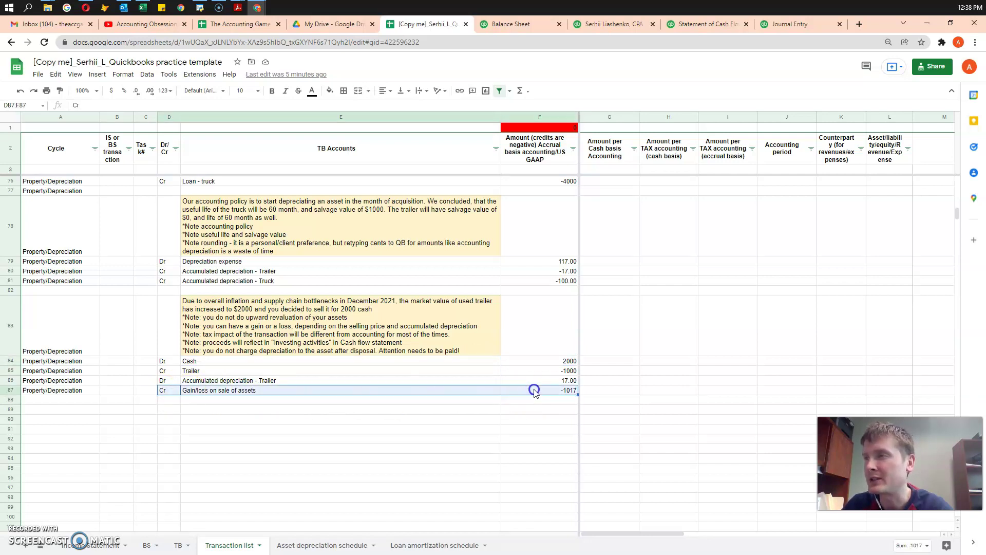
{"action": "left_click", "coordinate": [532, 389]}
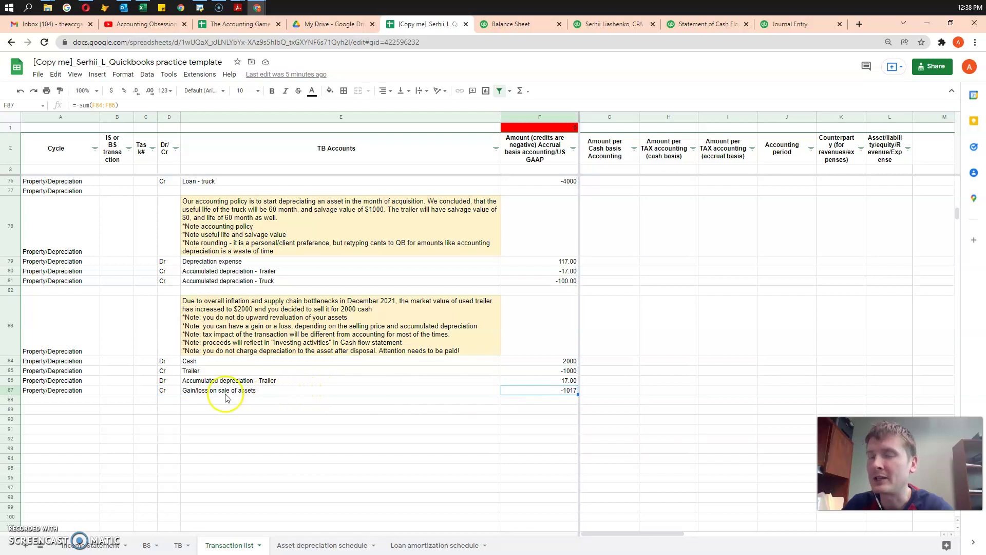
{"action": "left_click_drag", "start_coordinate": [219, 391], "coordinate": [516, 394]}
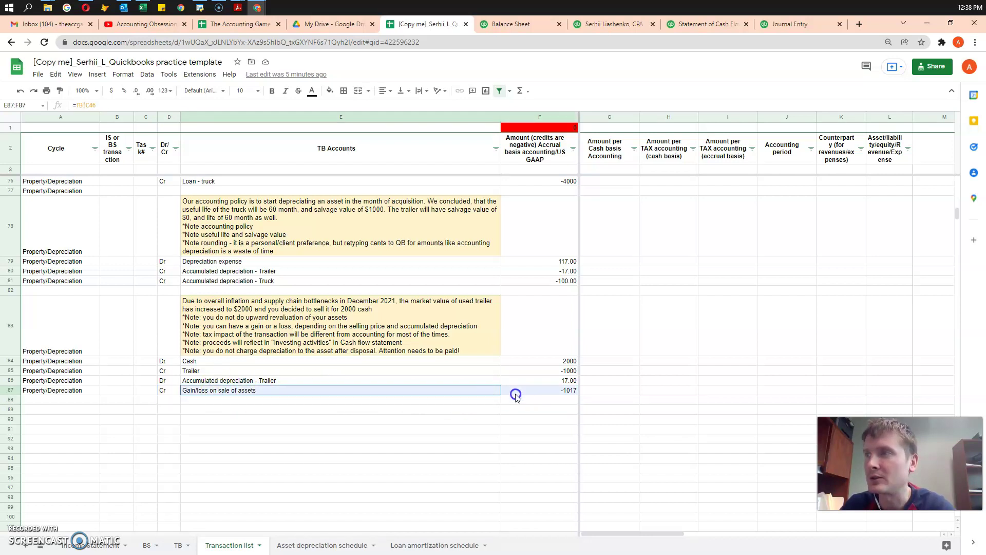
{"action": "left_click", "coordinate": [451, 399]}
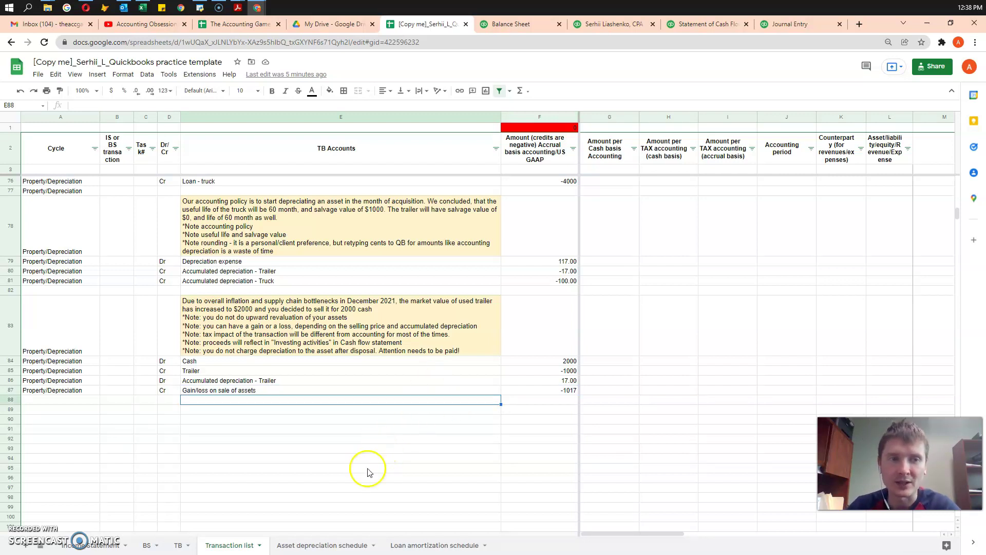
Open Journal Entry #16 in a new browser tab by reusing its web address
{"action": "left_click", "coordinate": [709, 26]}
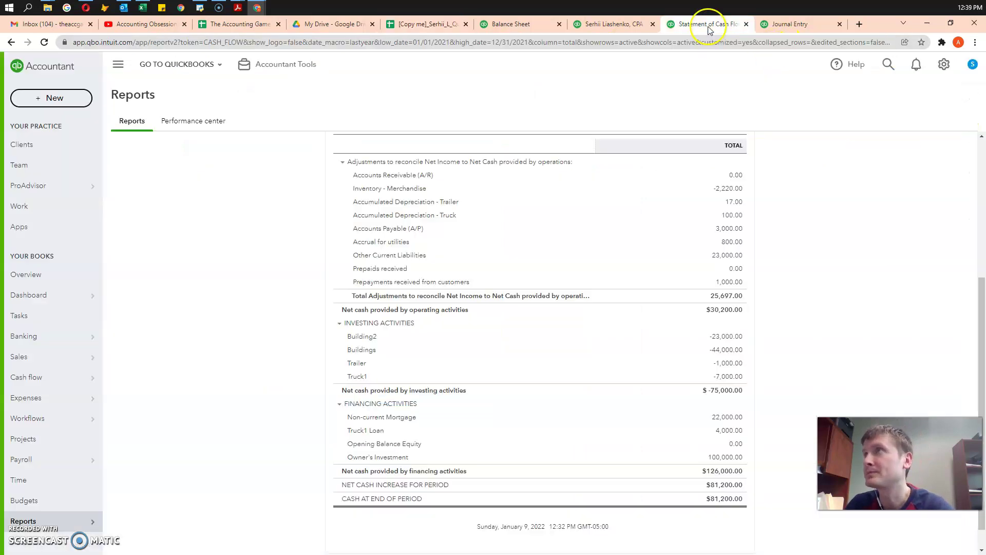
{"action": "left_click", "coordinate": [788, 23]}
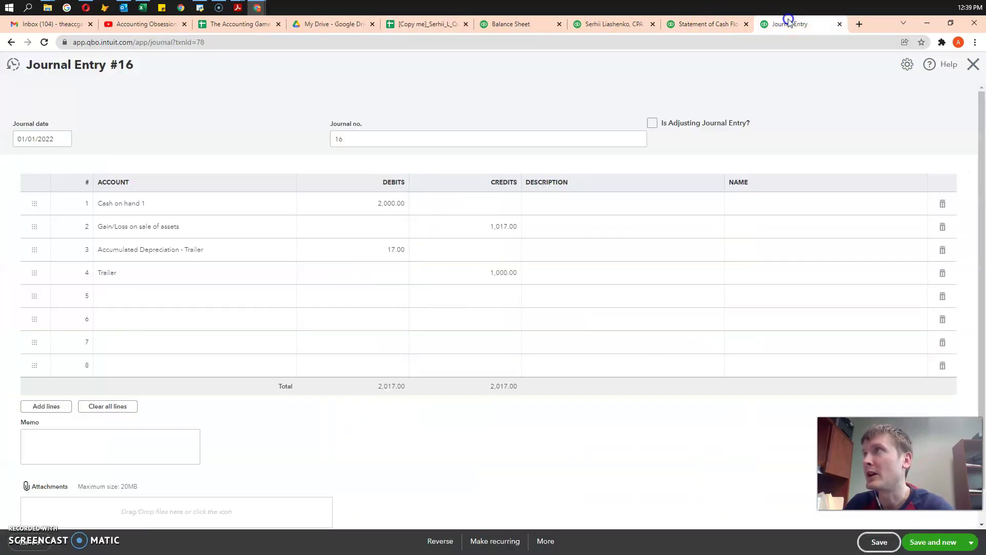
{"action": "left_click", "coordinate": [325, 41]}
{"action": "key", "text": "ctrl+c"}
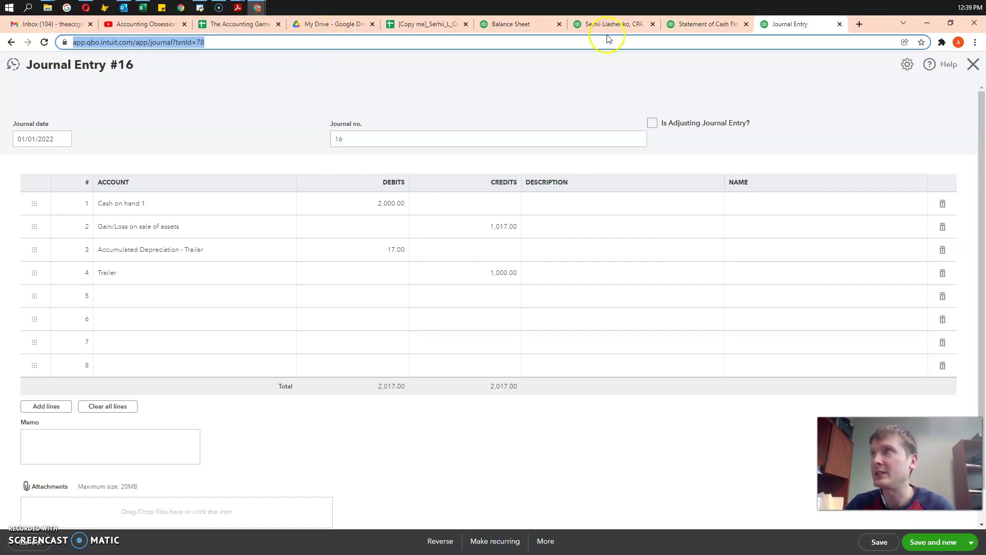
{"action": "left_click", "coordinate": [860, 25]}
{"action": "key", "text": "ctrl+v"}
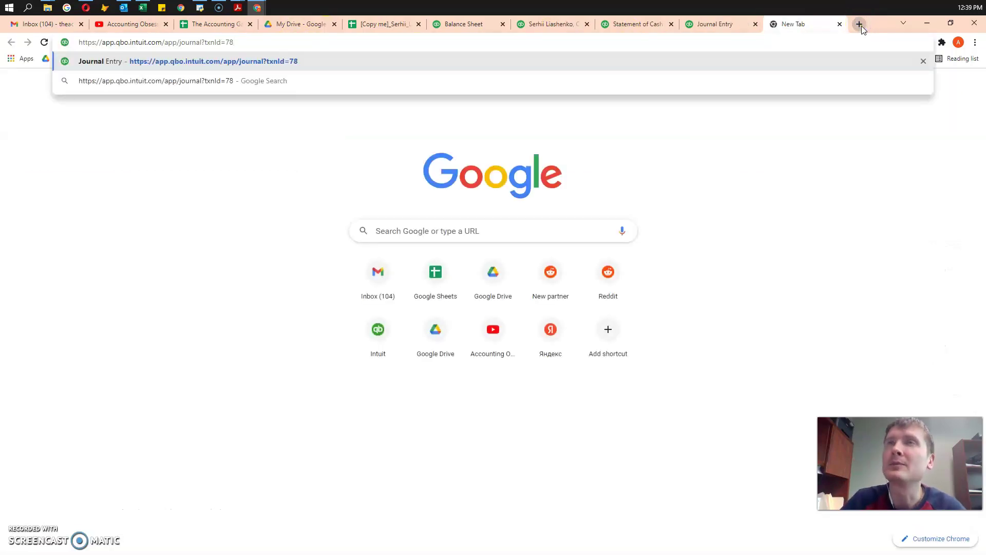
{"action": "key", "text": "Return"}
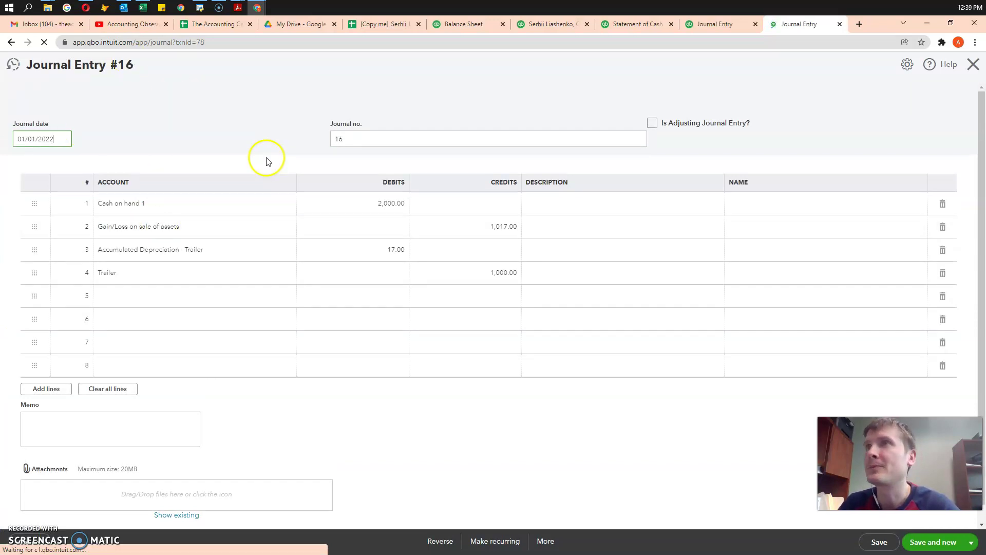
Confirm lines 1 and 3: Cash on hand 1 debit 2,000.00, Accumulated Depreciation - Trailer debit 17.00
{"action": "left_click", "coordinate": [152, 203]}
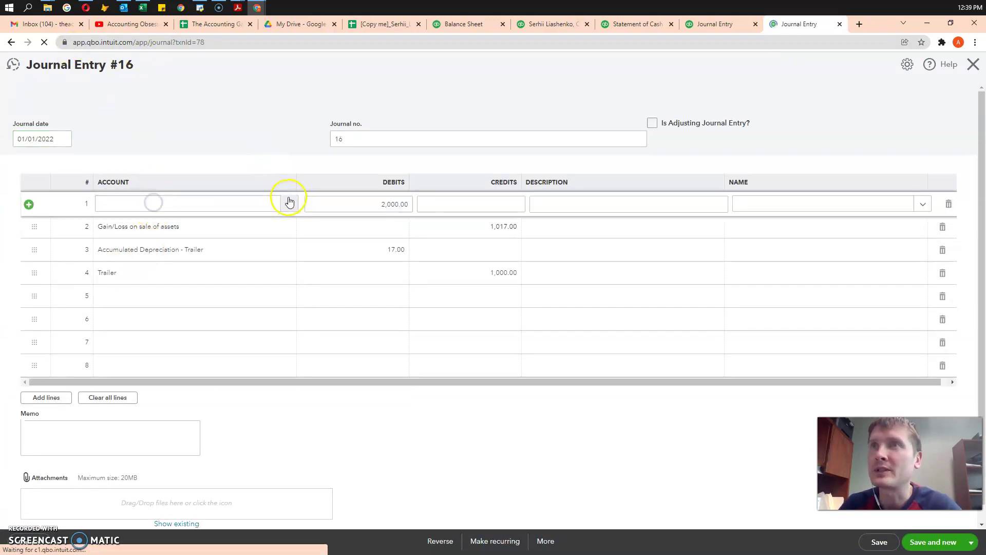
{"action": "left_click", "coordinate": [290, 202]}
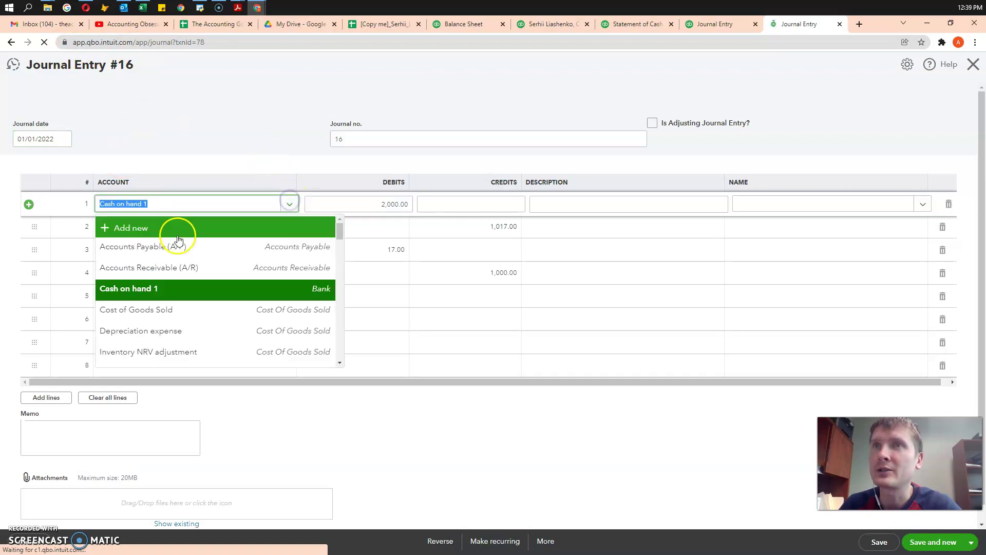
{"action": "left_click", "coordinate": [147, 298]}
{"action": "left_click", "coordinate": [229, 248]}
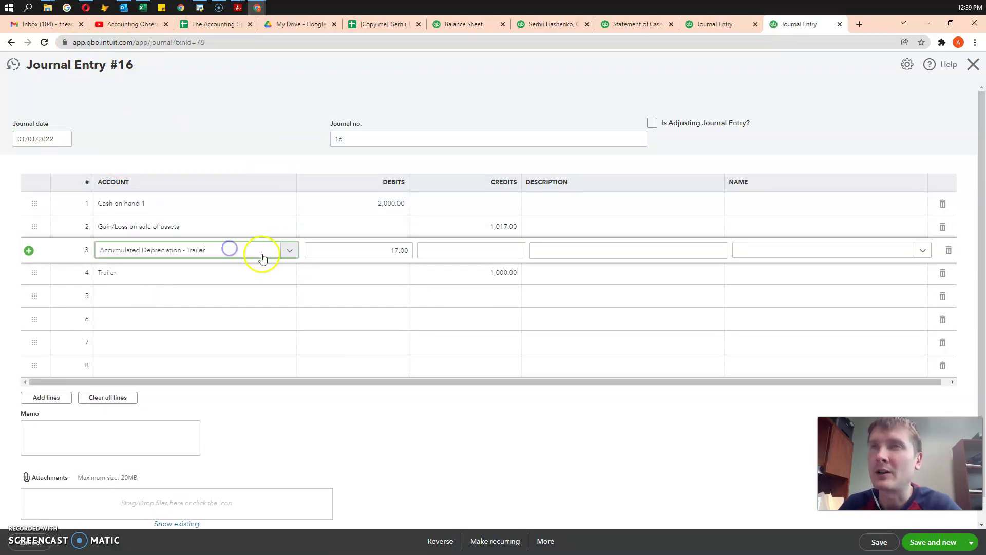
{"action": "left_click", "coordinate": [289, 250]}
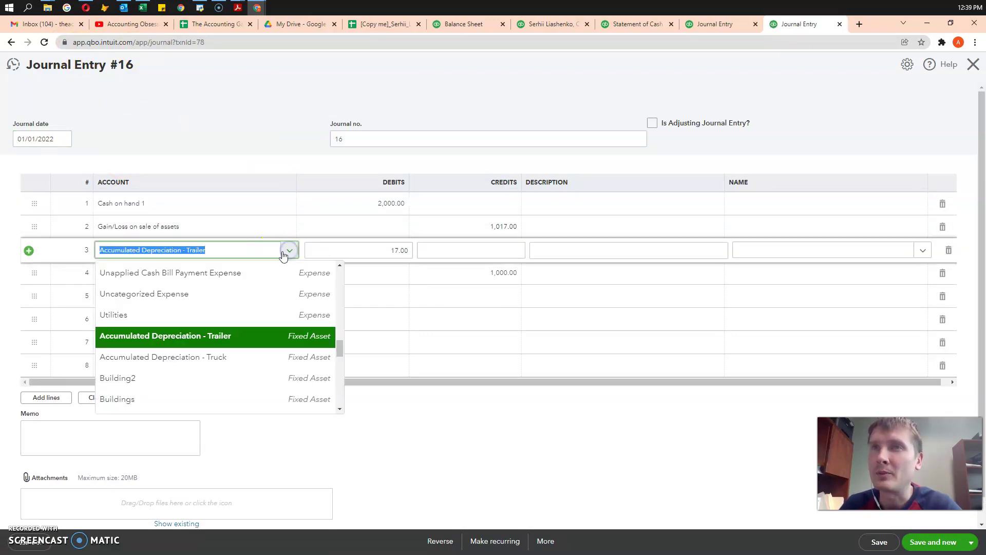
{"action": "left_click", "coordinate": [190, 336]}
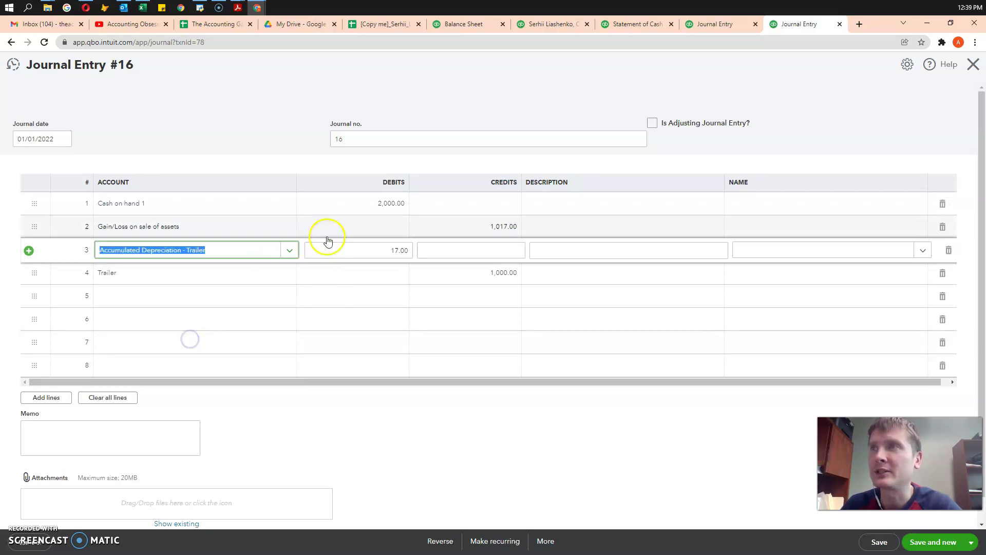
{"action": "left_click", "coordinate": [375, 201]}
{"action": "left_click", "coordinate": [376, 251]}
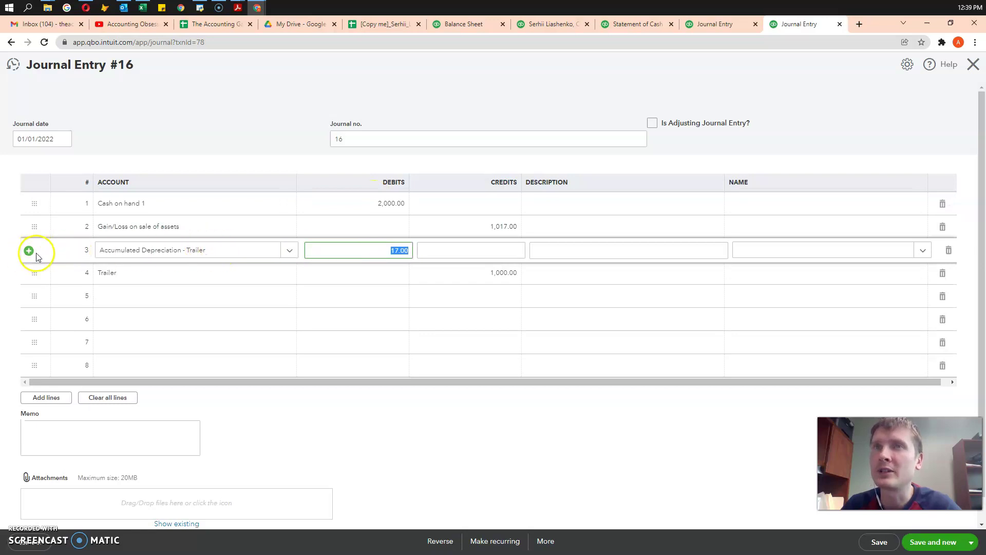
{"action": "left_click", "coordinate": [34, 225]}
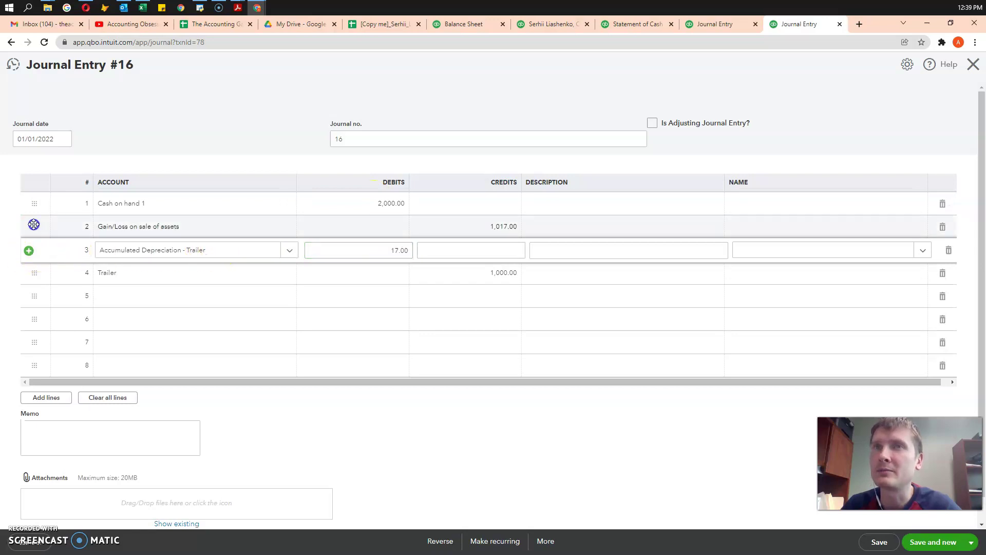
{"action": "left_click", "coordinate": [139, 276]}
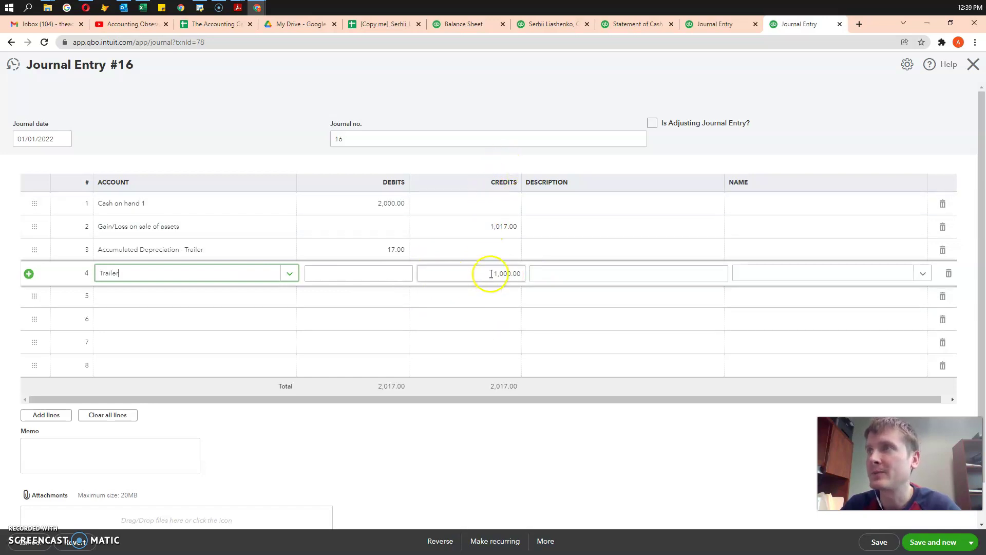
Re-enter the 1,017.00 credit on the Gain/Loss on sale of assets line
{"action": "left_click", "coordinate": [218, 230]}
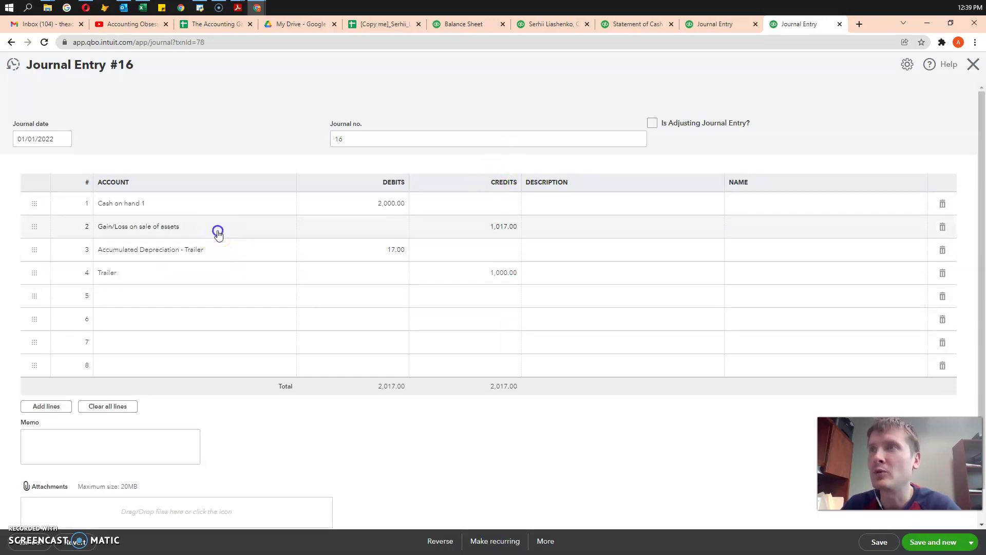
{"action": "left_click", "coordinate": [519, 233]}
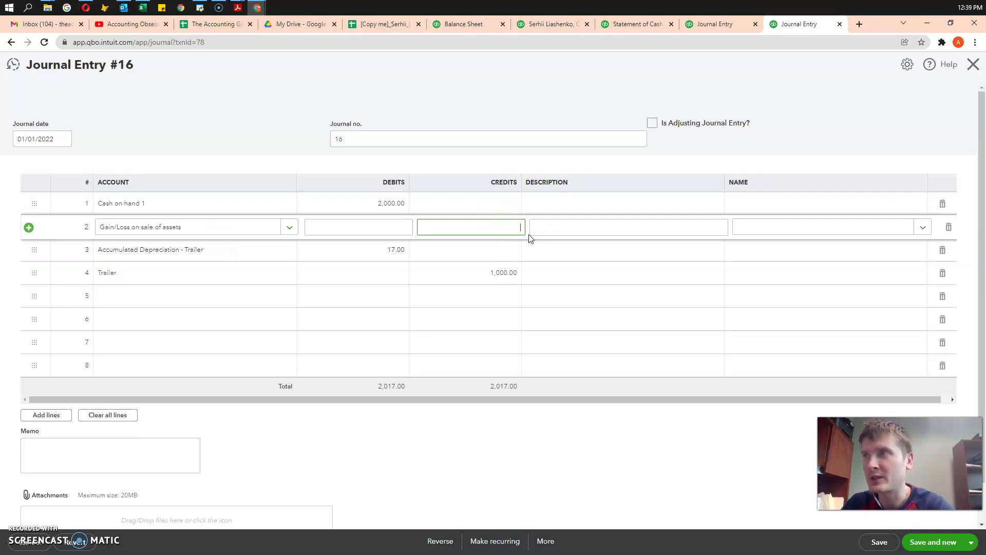
{"action": "left_click", "coordinate": [447, 294]}
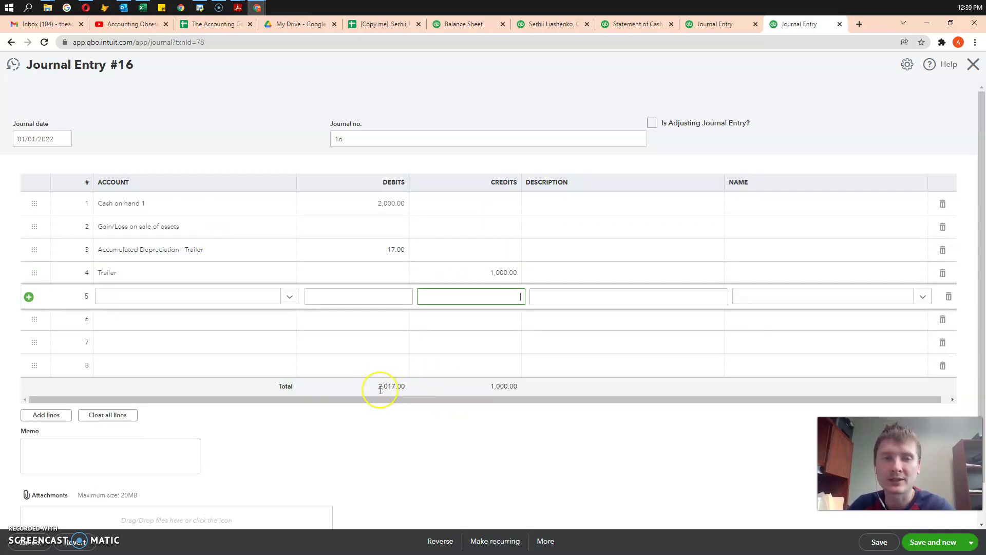
{"action": "left_click", "coordinate": [438, 231]}
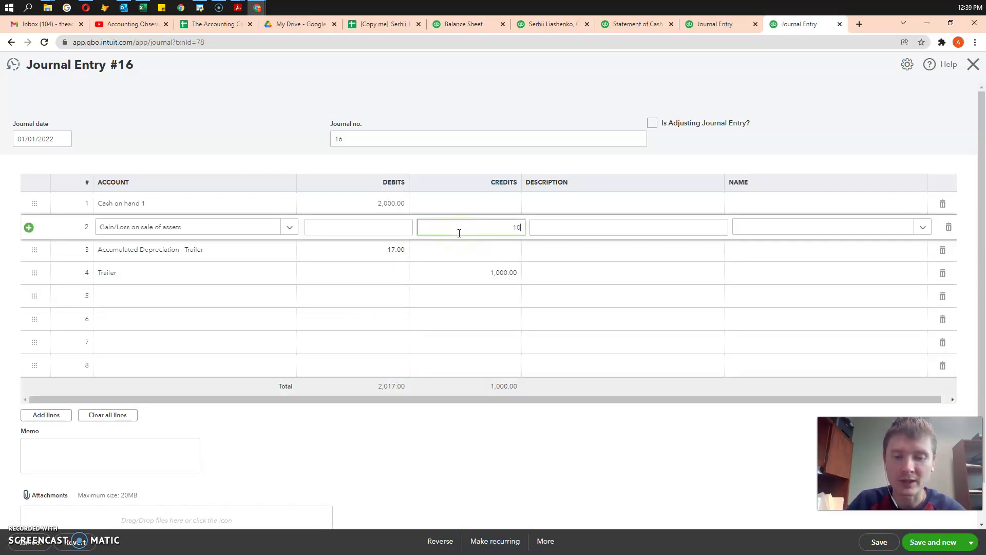
{"action": "left_click", "coordinate": [205, 291]}
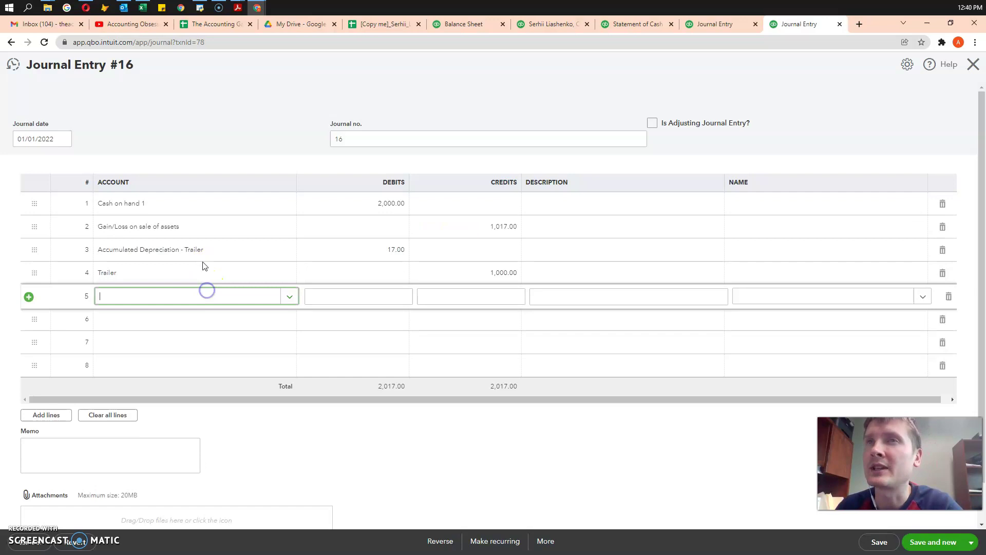
{"action": "left_click", "coordinate": [193, 234]}
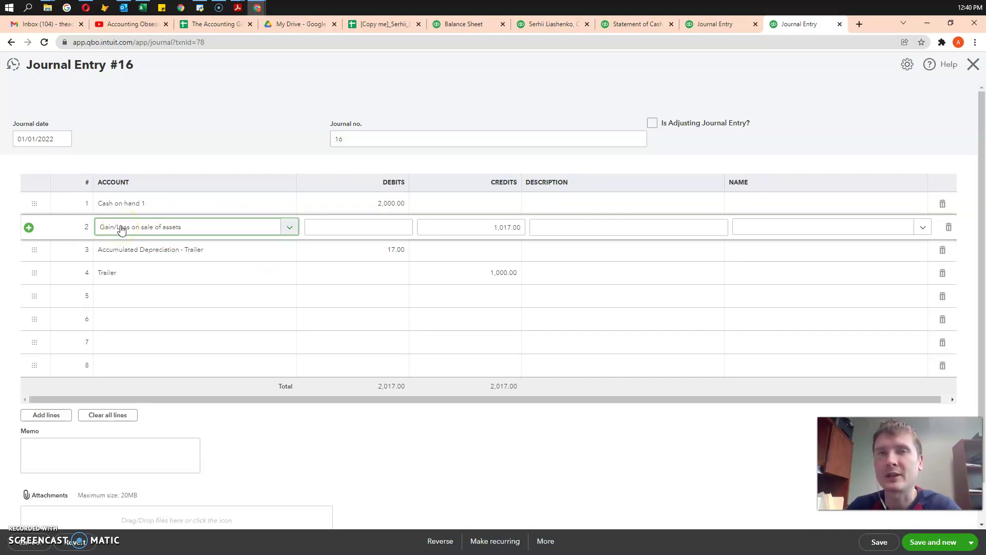
Choose + Add new from line 5's account list
{"action": "left_click", "coordinate": [159, 294]}
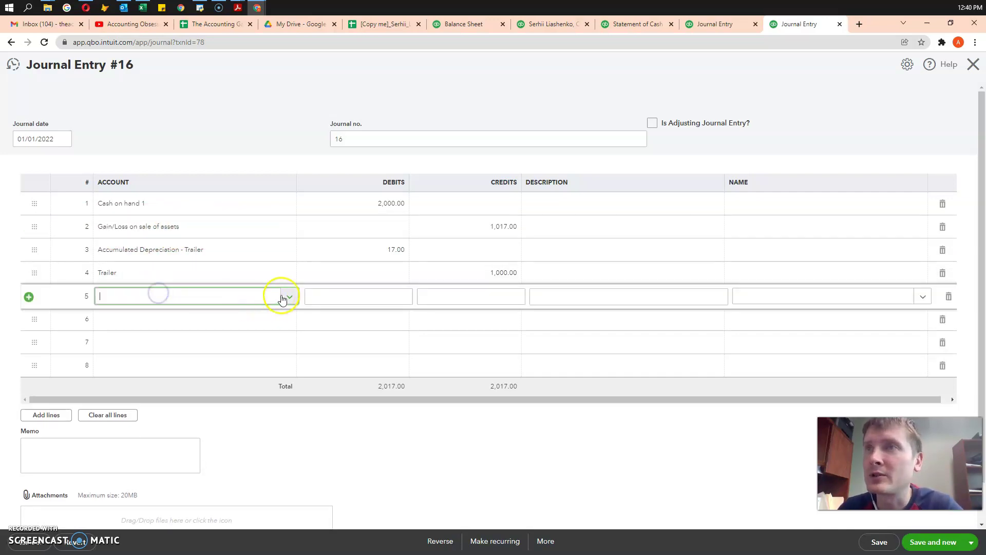
{"action": "left_click", "coordinate": [288, 298]}
{"action": "left_click", "coordinate": [146, 320]}
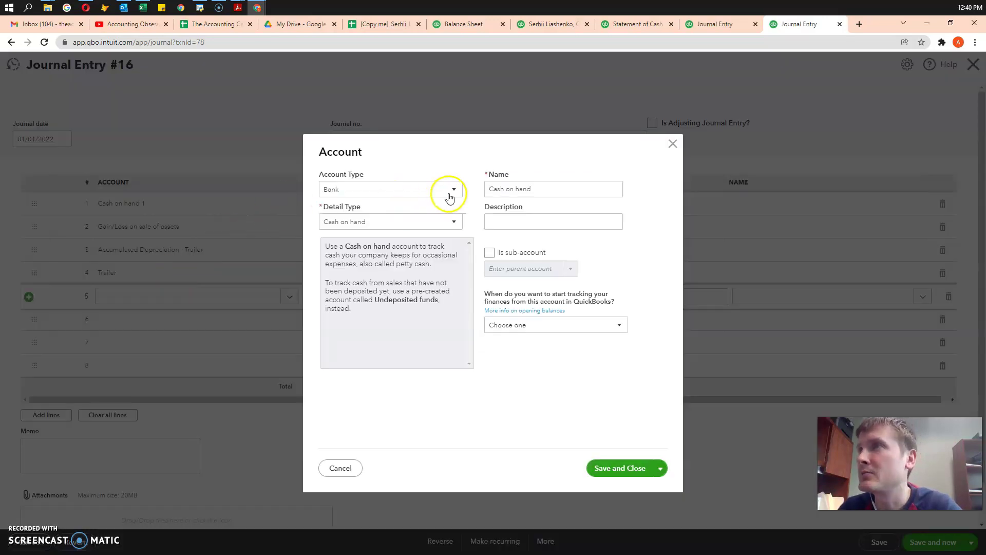
Set the new account to Other Income / Other Investment Income, then close the form unsaved
{"action": "left_click", "coordinate": [455, 190]}
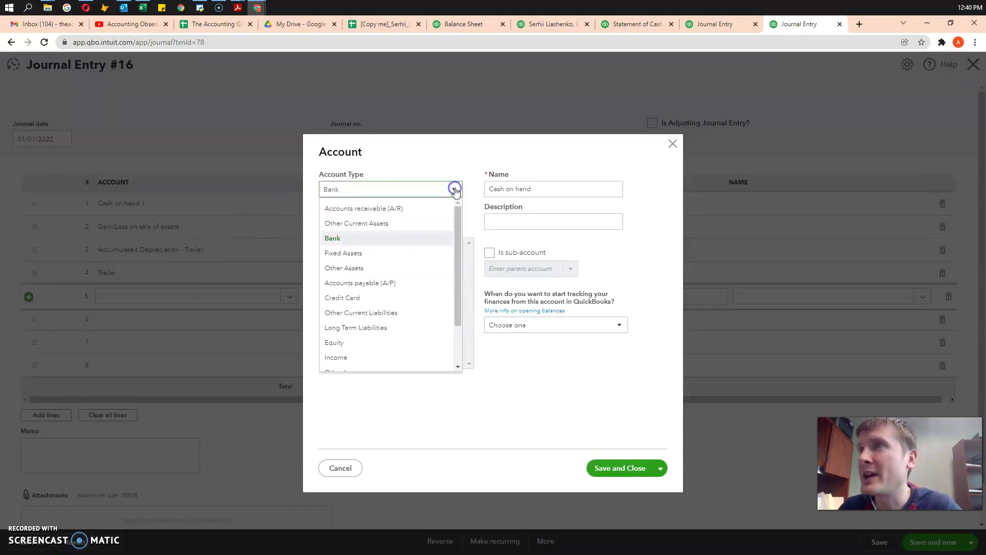
{"action": "left_click", "coordinate": [350, 239]}
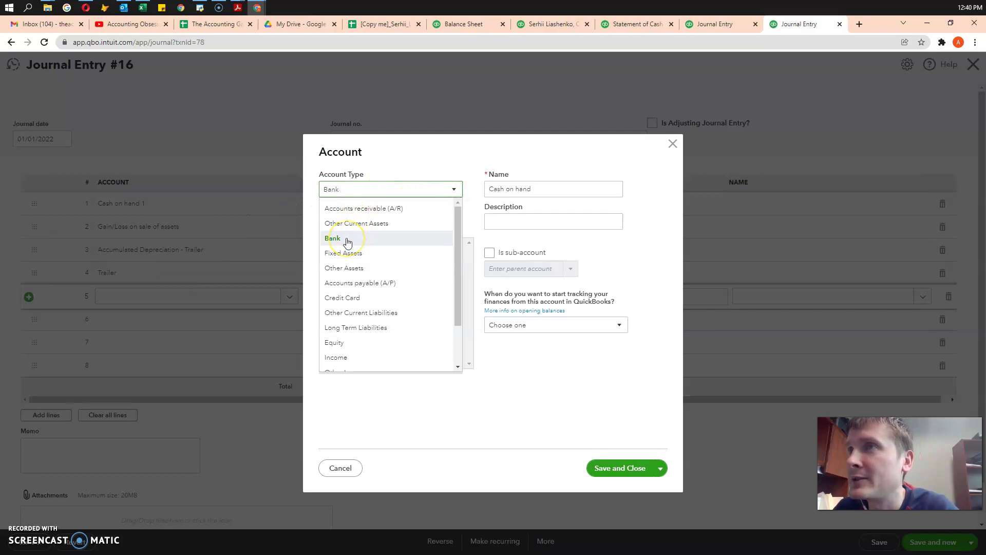
{"action": "scroll", "coordinate": [374, 307], "scroll_direction": "down", "scroll_amount": 1}
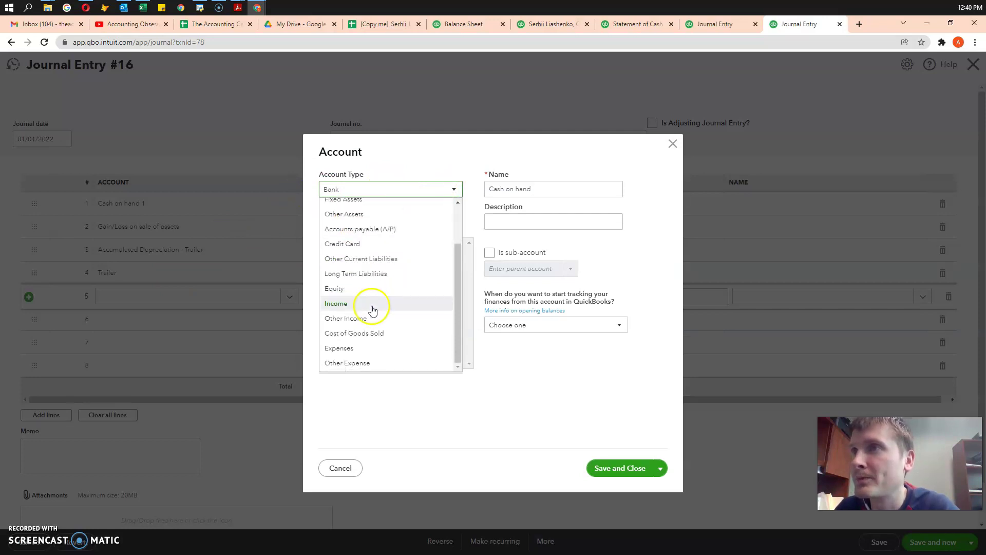
{"action": "left_click", "coordinate": [359, 319]}
{"action": "left_click", "coordinate": [456, 220]}
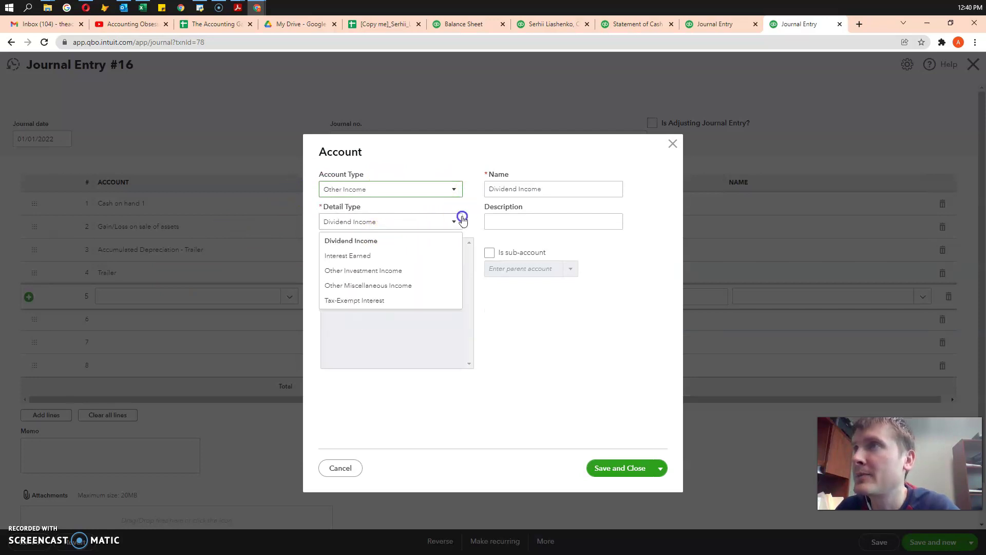
{"action": "left_click", "coordinate": [379, 276]}
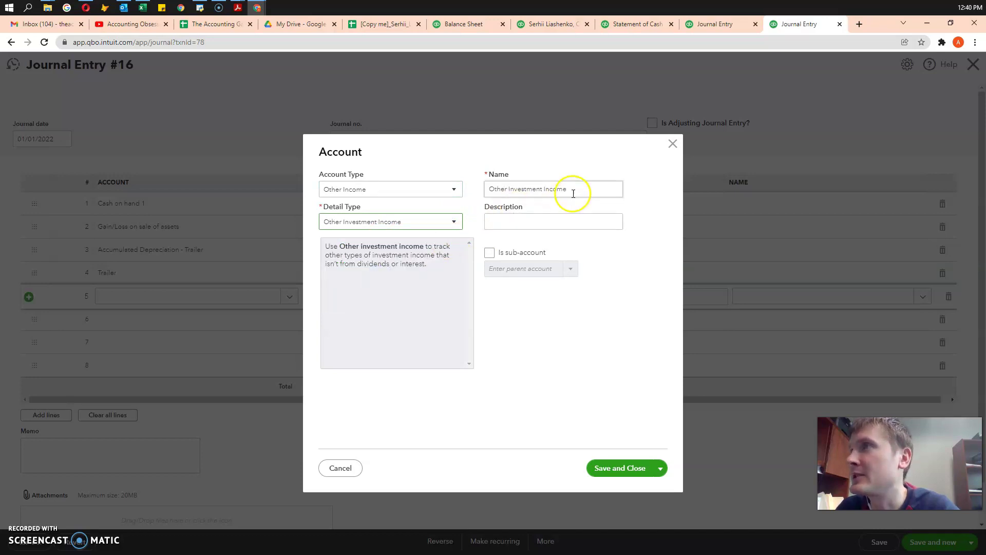
{"action": "left_click_drag", "start_coordinate": [568, 190], "coordinate": [518, 179]}
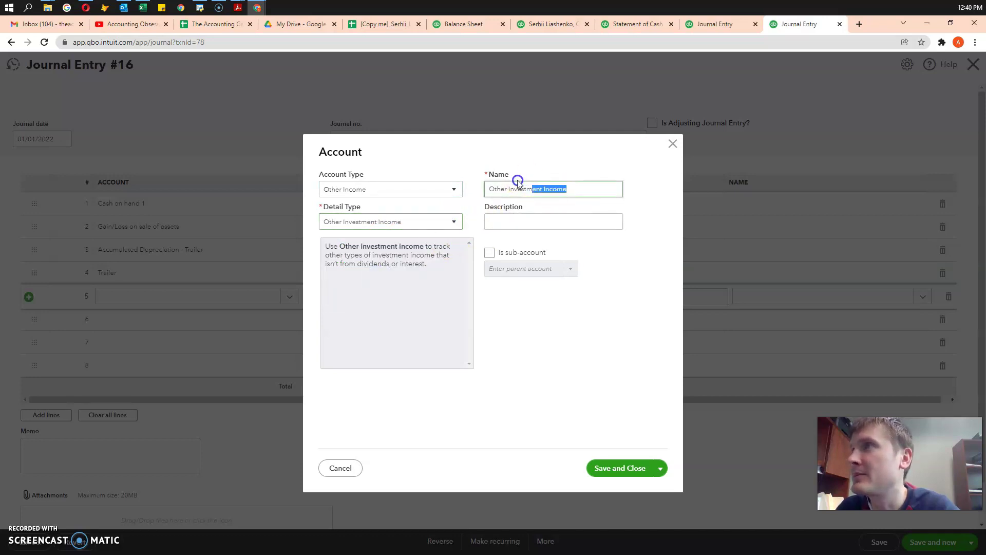
{"action": "left_click", "coordinate": [594, 186]}
{"action": "left_click", "coordinate": [672, 144]}
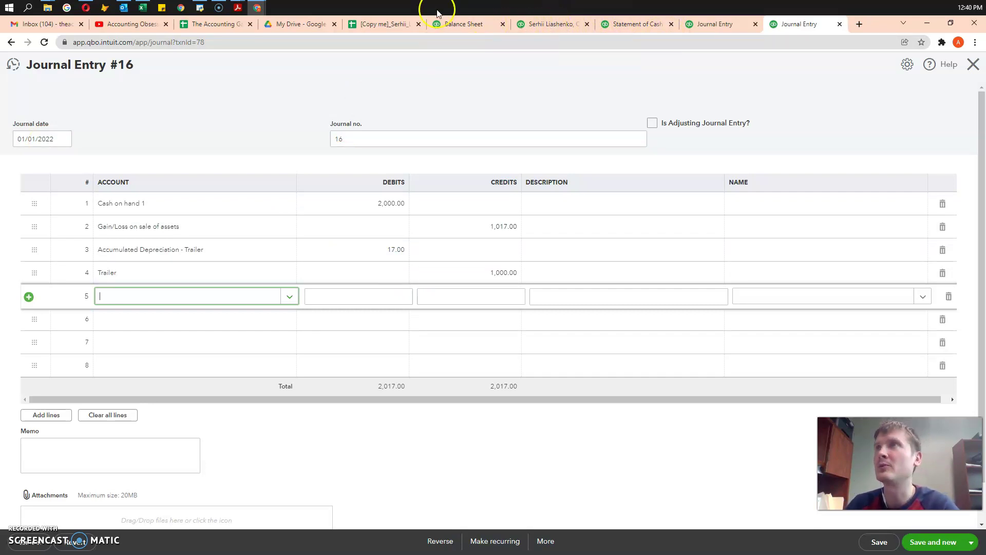
{"action": "left_click", "coordinate": [452, 22]}
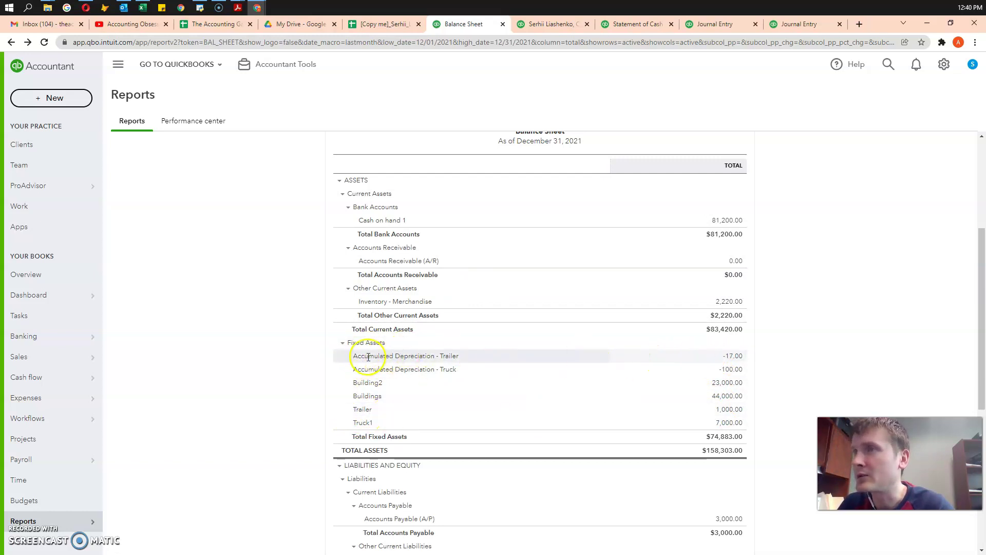
{"action": "left_click", "coordinate": [569, 24]}
{"action": "left_click", "coordinate": [624, 25]}
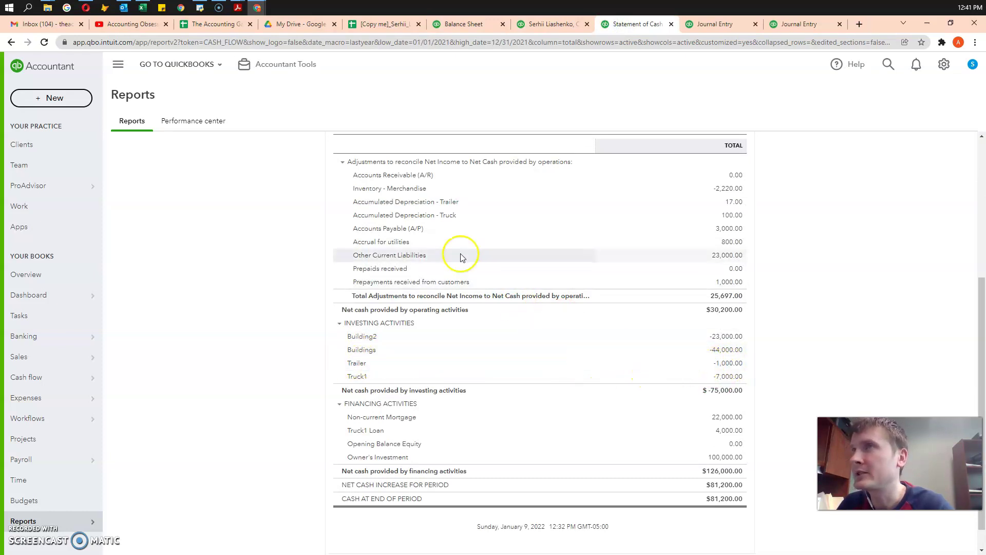
{"action": "scroll", "coordinate": [456, 257], "scroll_direction": "up", "scroll_amount": 4}
{"action": "scroll", "coordinate": [293, 273], "scroll_direction": "down", "scroll_amount": 3}
{"action": "left_click", "coordinate": [555, 24]}
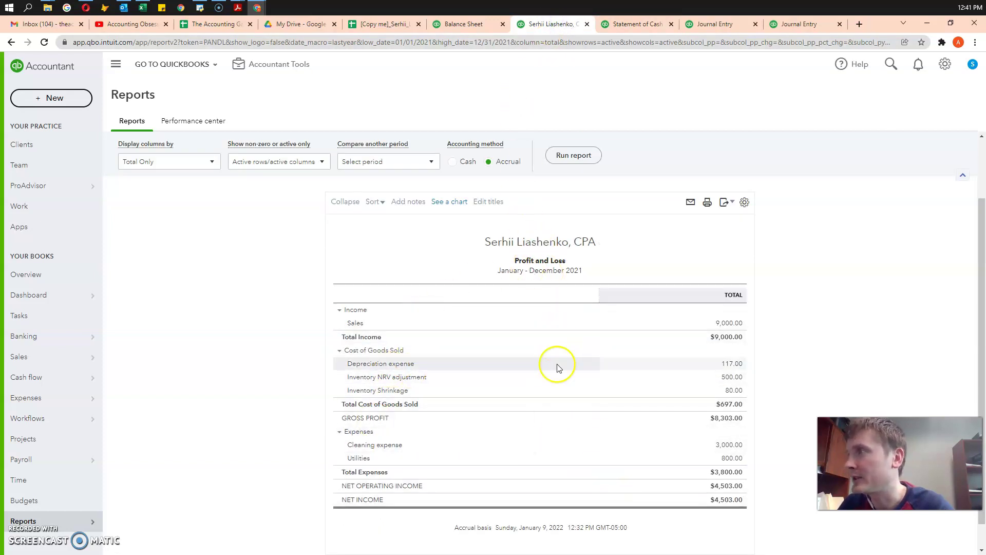
Change Journal Entry #16's date to 12/31/2021 in the calendar and save the entry
{"action": "left_click", "coordinate": [714, 24]}
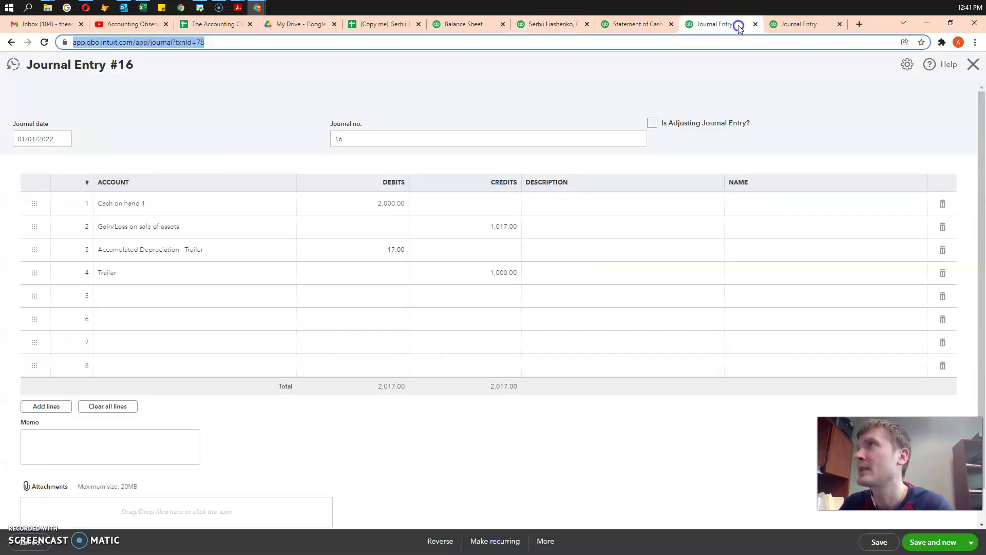
{"action": "left_click", "coordinate": [33, 137]}
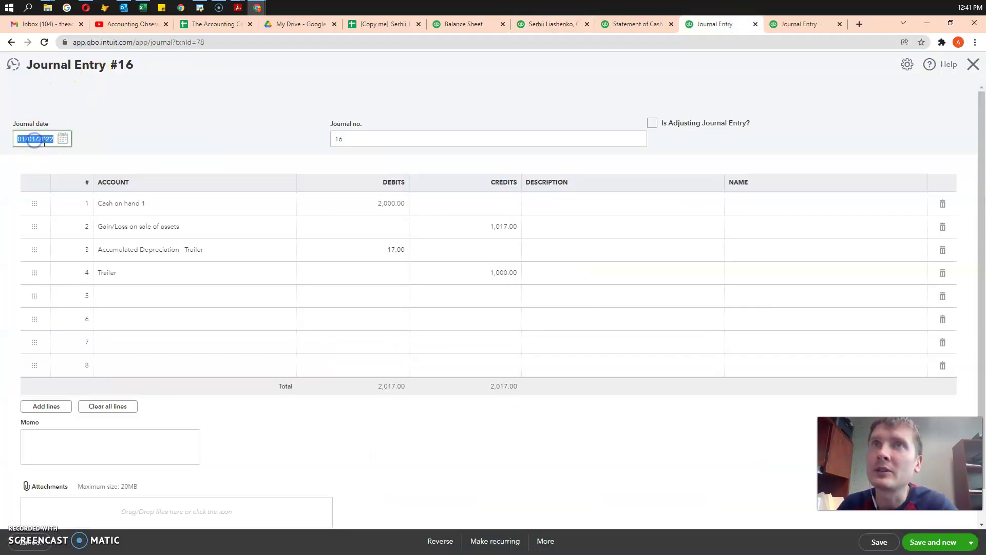
{"action": "left_click", "coordinate": [62, 140]}
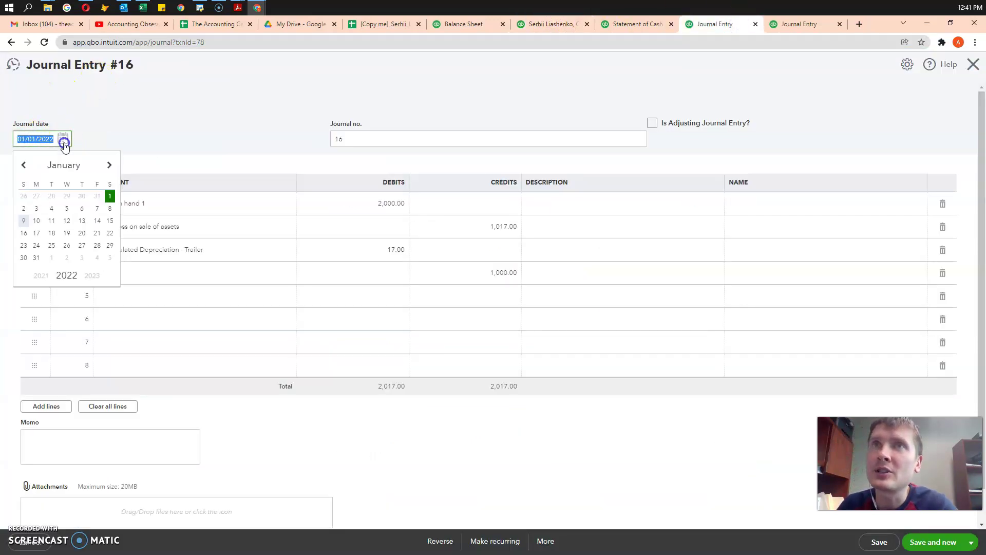
{"action": "left_click", "coordinate": [95, 198]}
{"action": "scroll", "coordinate": [386, 288], "scroll_direction": "down", "scroll_amount": 1}
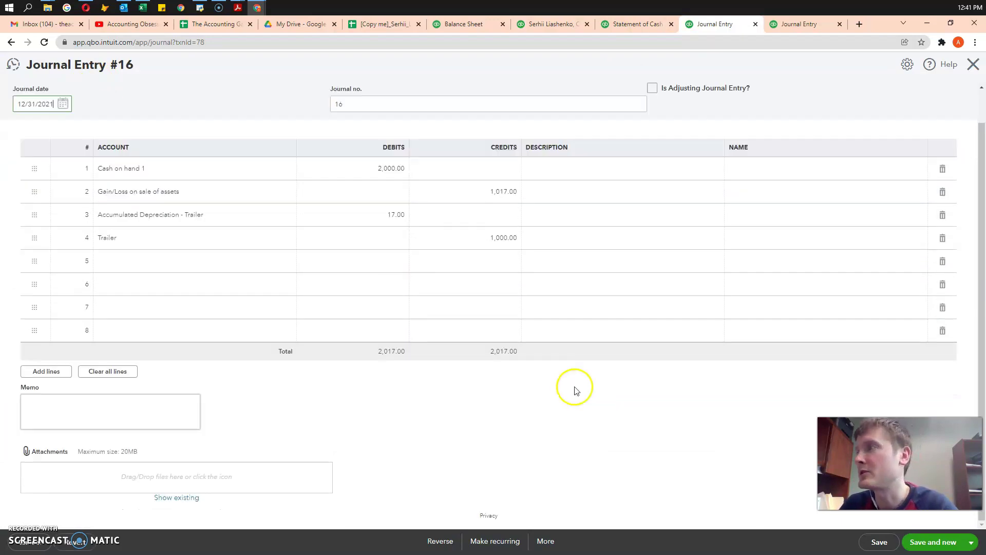
{"action": "left_click", "coordinate": [884, 549]}
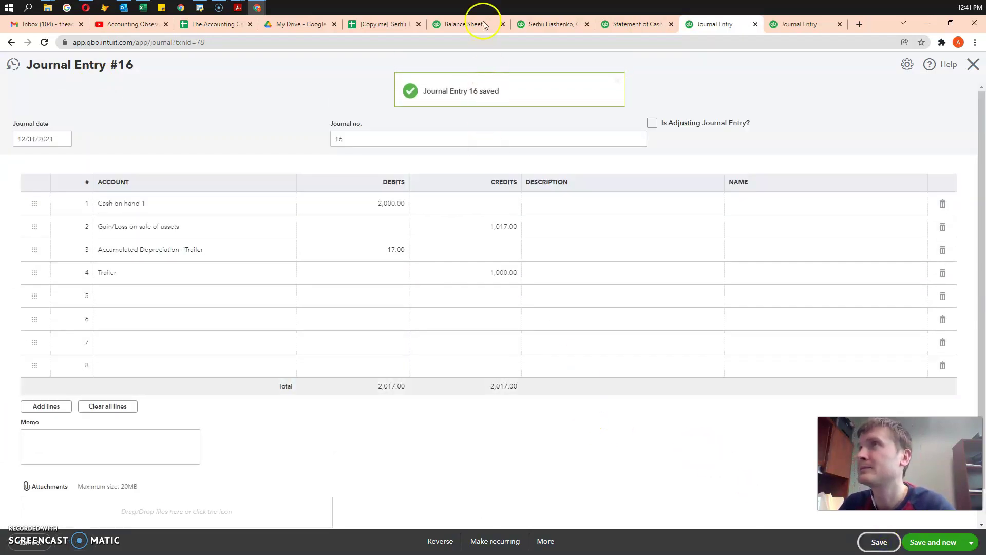
Review the refreshed Balance Sheet and Profit and Loss showing the 1,017.00 gain on sale
{"action": "left_click", "coordinate": [469, 29]}
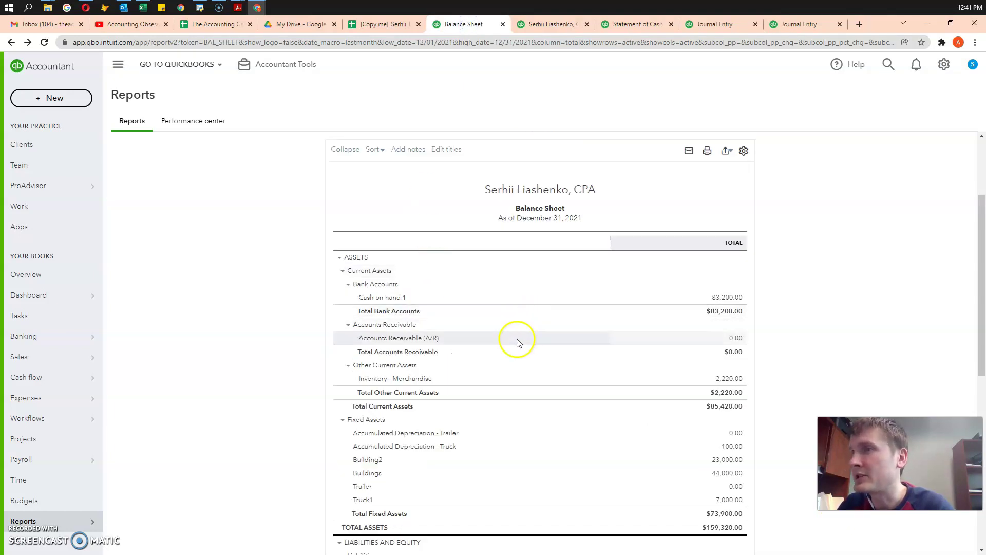
{"action": "scroll", "coordinate": [515, 339], "scroll_direction": "down", "scroll_amount": 2}
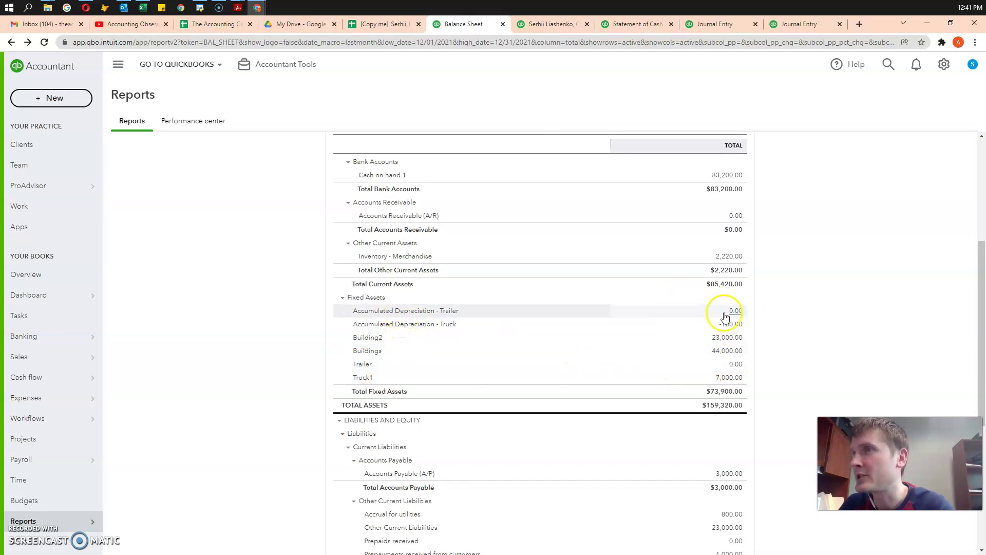
{"action": "left_click", "coordinate": [551, 25]}
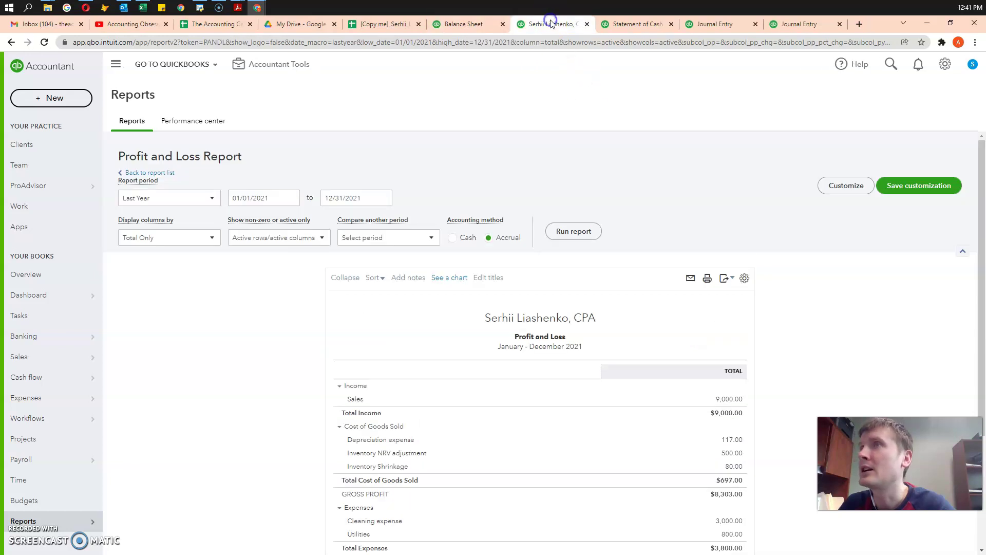
{"action": "scroll", "coordinate": [410, 308], "scroll_direction": "down", "scroll_amount": 5}
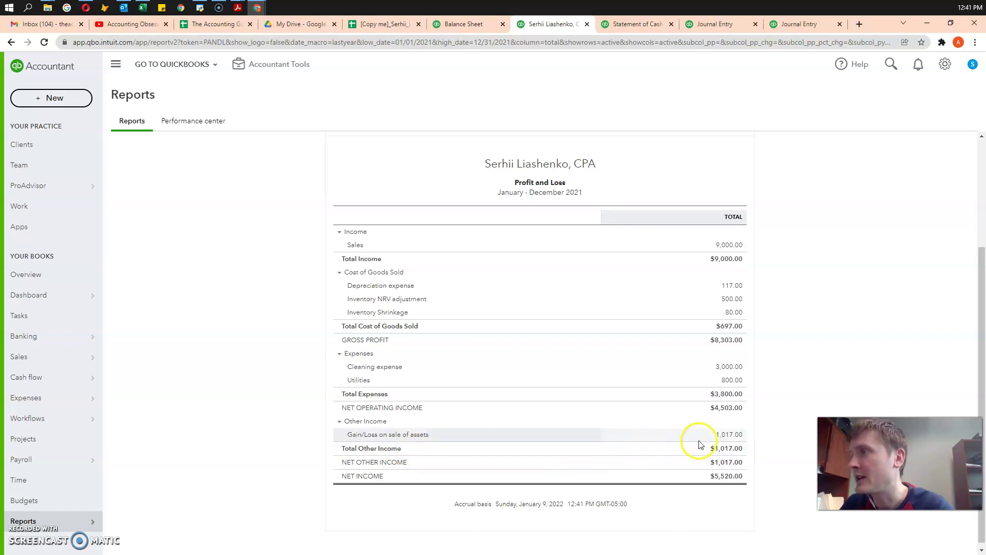
{"action": "left_click", "coordinate": [646, 24]}
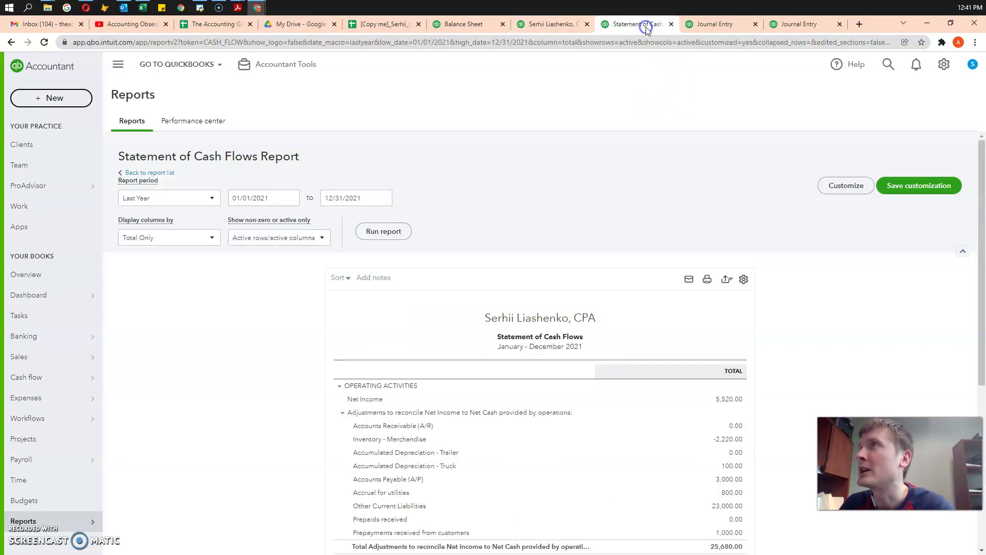
{"action": "scroll", "coordinate": [768, 365], "scroll_direction": "down", "scroll_amount": 5}
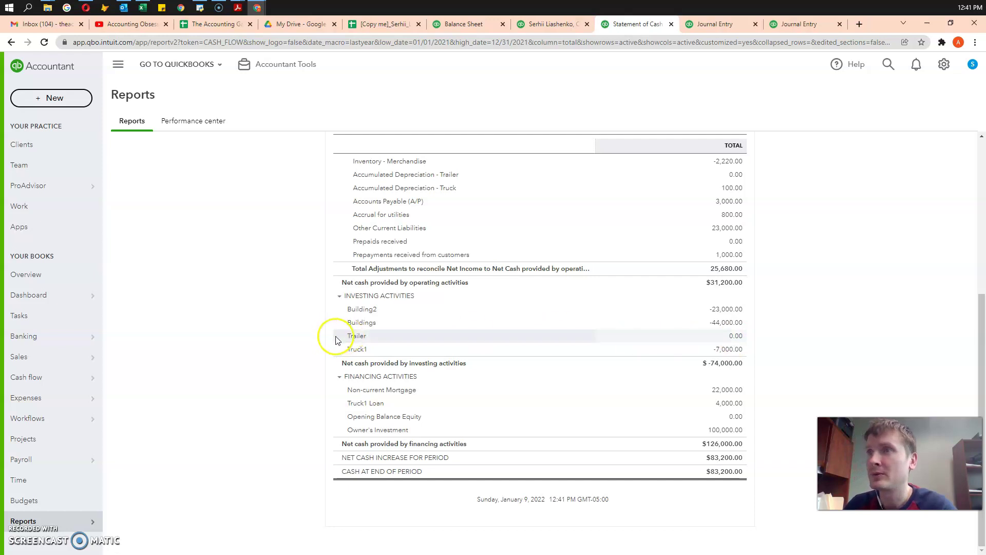
{"action": "left_click", "coordinate": [732, 337]}
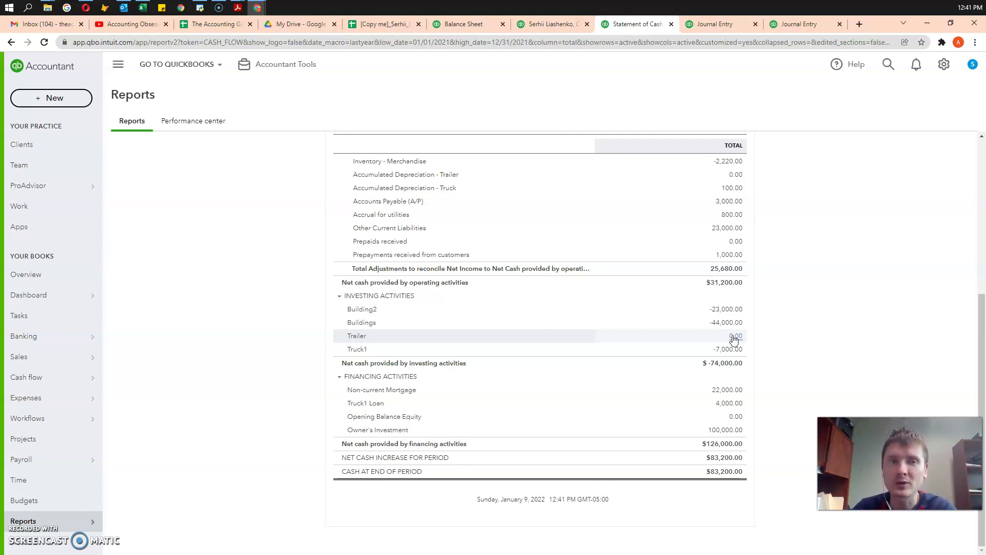
{"action": "left_click", "coordinate": [358, 336]}
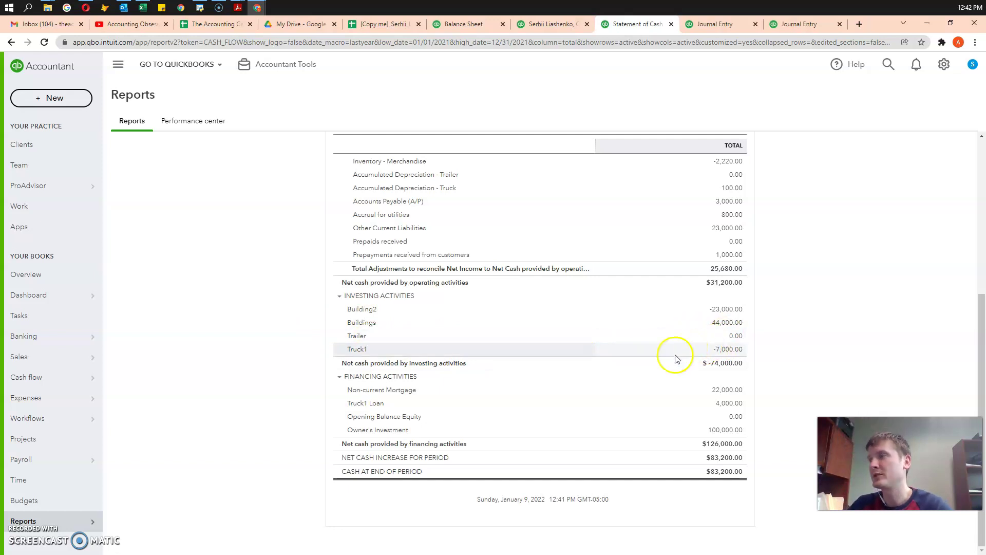
{"action": "scroll", "coordinate": [546, 253], "scroll_direction": "up", "scroll_amount": 4}
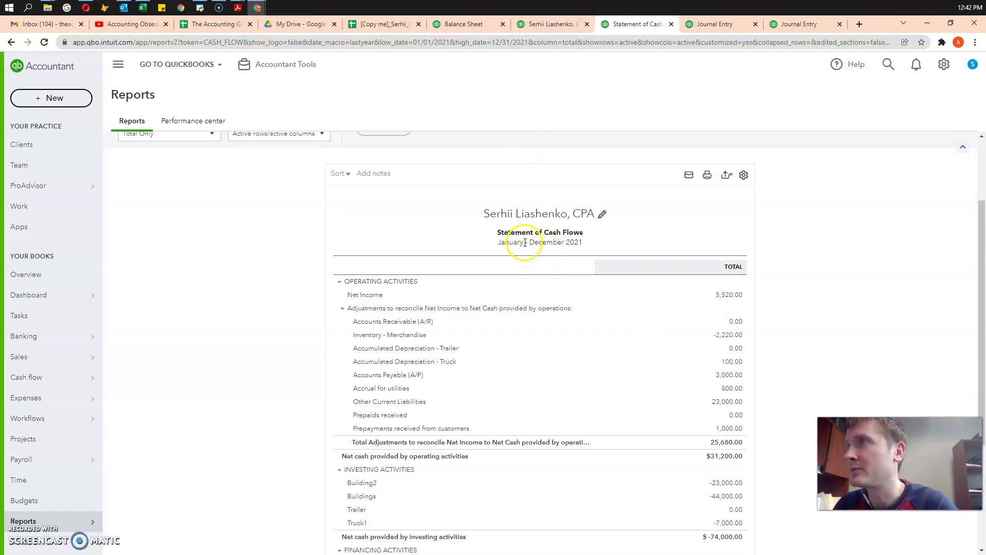
{"action": "scroll", "coordinate": [518, 318], "scroll_direction": "down", "scroll_amount": 1}
{"action": "scroll", "coordinate": [518, 336], "scroll_direction": "down", "scroll_amount": 3}
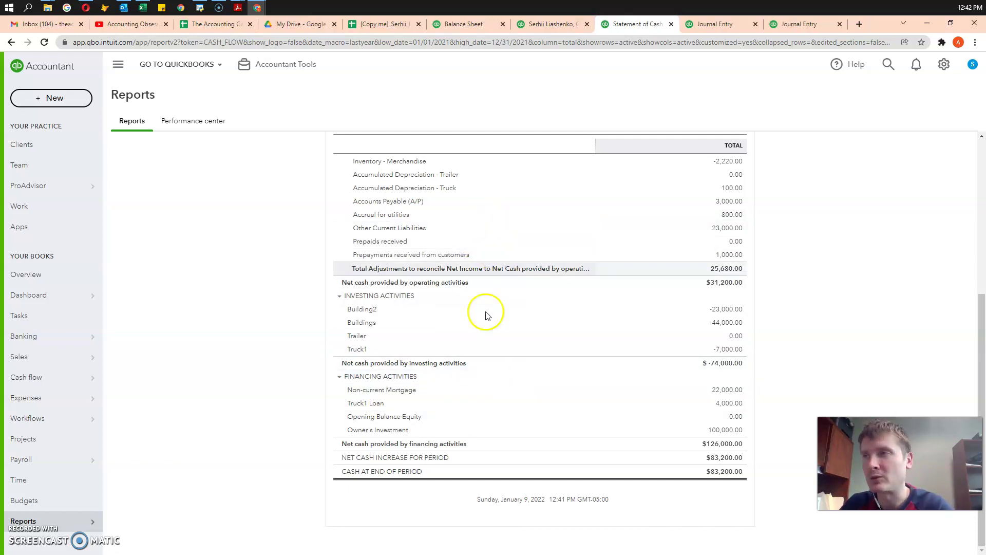
{"action": "scroll", "coordinate": [535, 236], "scroll_direction": "up", "scroll_amount": 2}
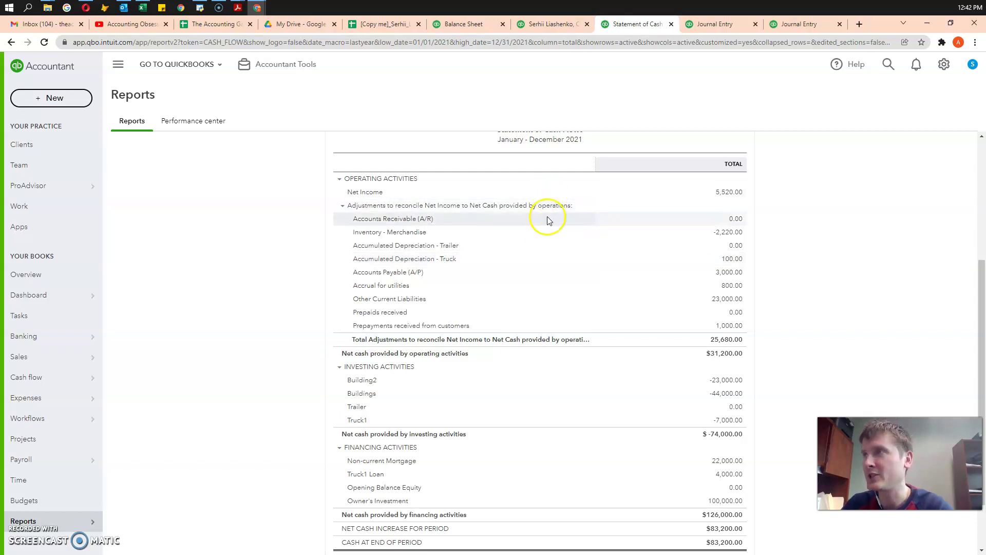
{"action": "scroll", "coordinate": [560, 333], "scroll_direction": "down", "scroll_amount": 2}
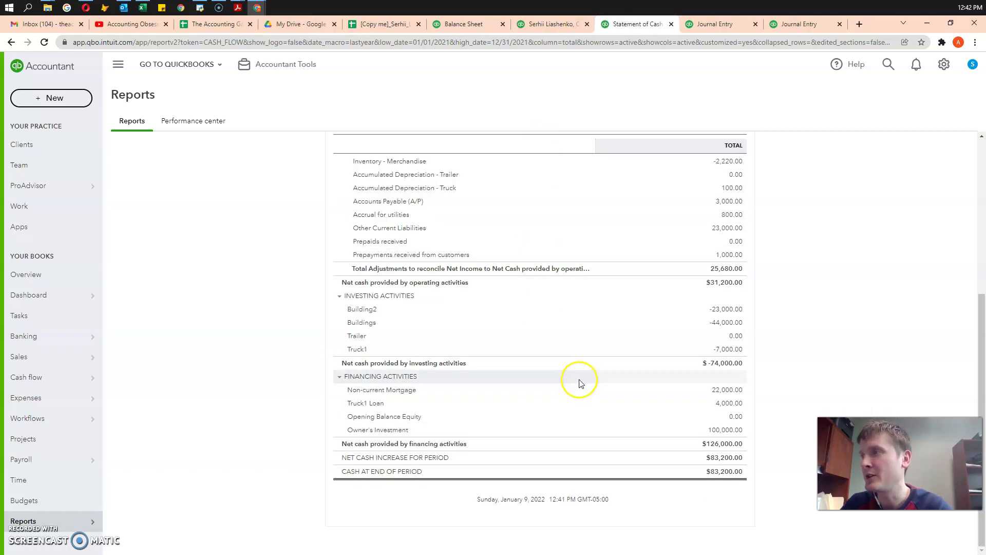